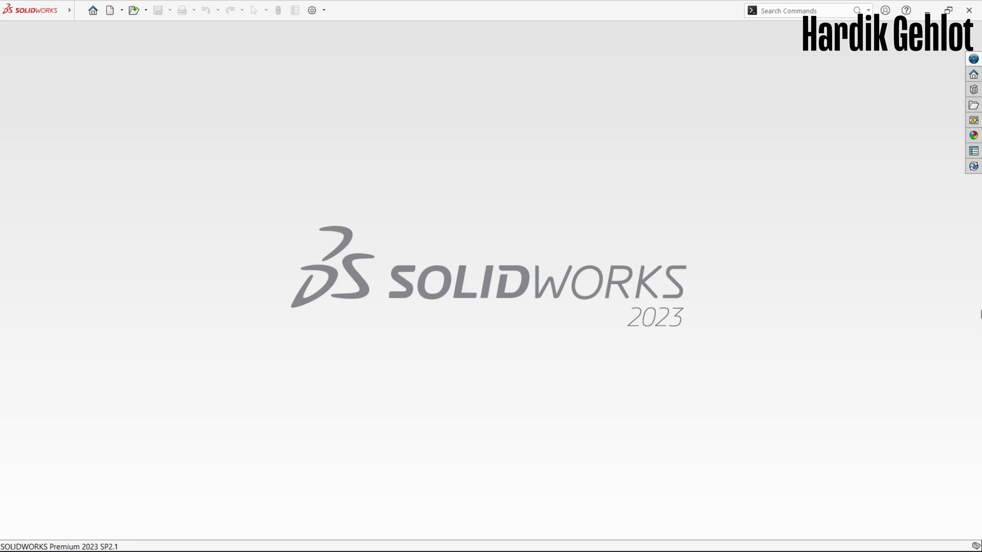
# Create a new Assembly document from the New dialog
pyautogui.click(109, 11)
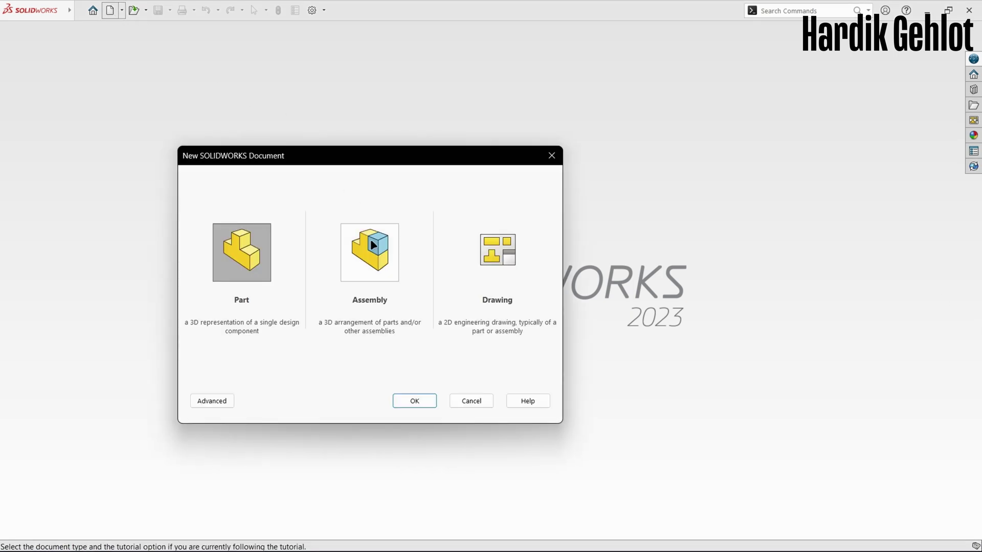
pyautogui.click(370, 248)
pyautogui.click(410, 399)
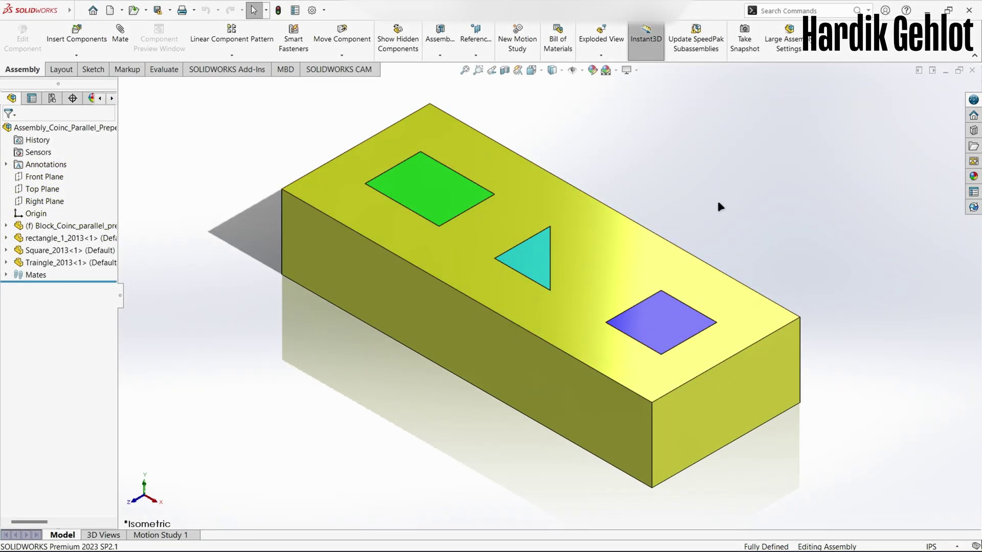
# Start a new assembly with the block and shapes, moving the green cube left past the prism
pyautogui.click(121, 11)
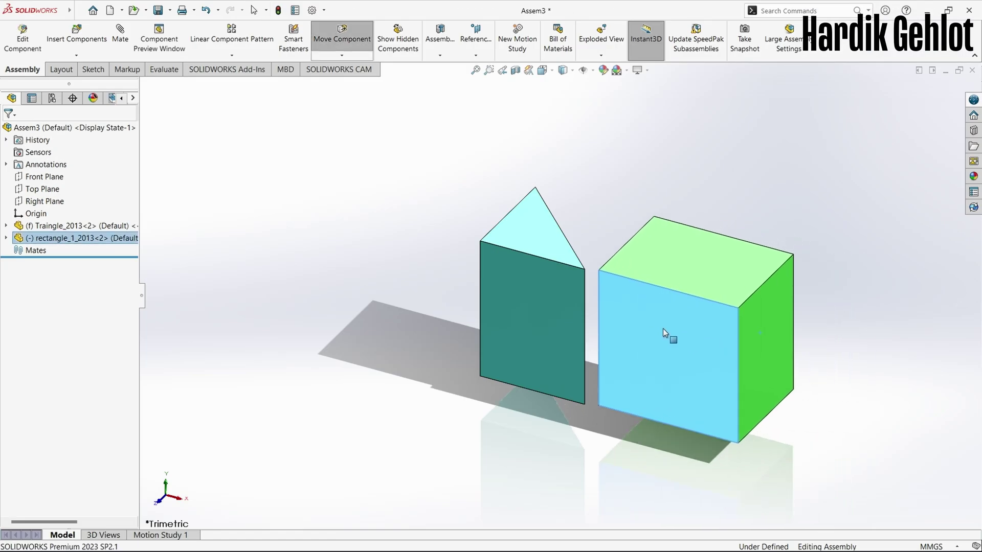
pyautogui.moveTo(663, 329)
pyautogui.mouseDown()
pyautogui.moveTo(430, 344)
pyautogui.moveTo(293, 225)
pyautogui.moveTo(563, 184)
pyautogui.moveTo(702, 222)
pyautogui.mouseUp()
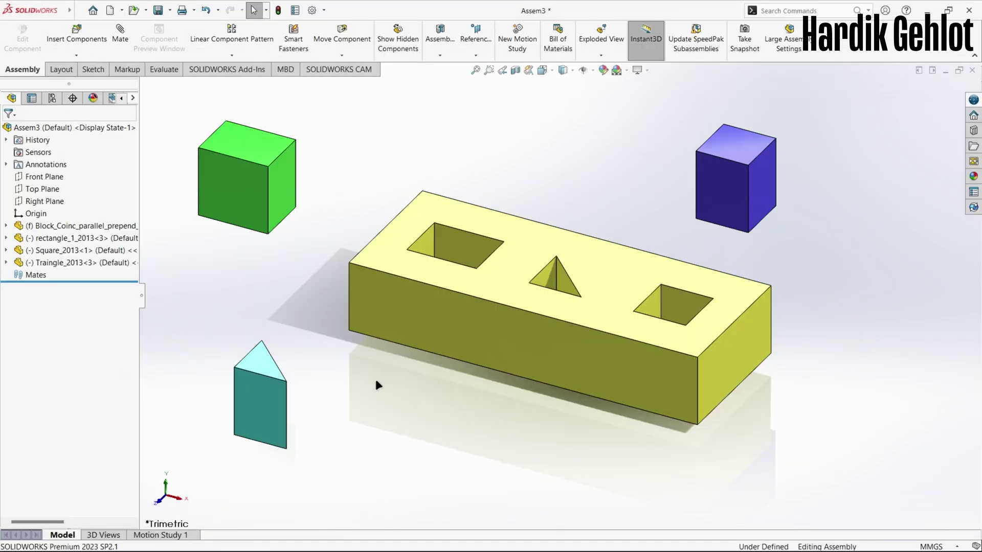
# Make the green cube's top face coincident with the block's top face
pyautogui.click(129, 42)
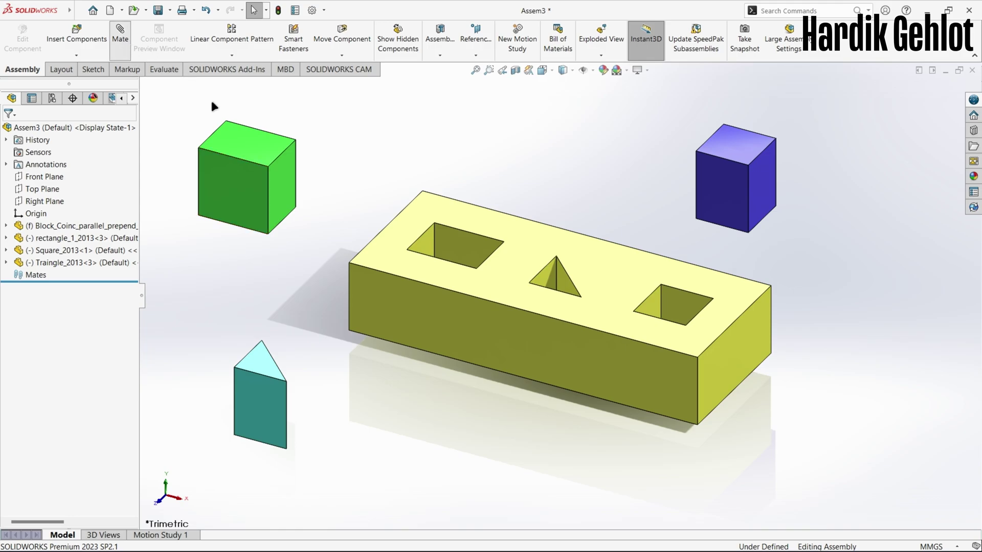
pyautogui.click(243, 148)
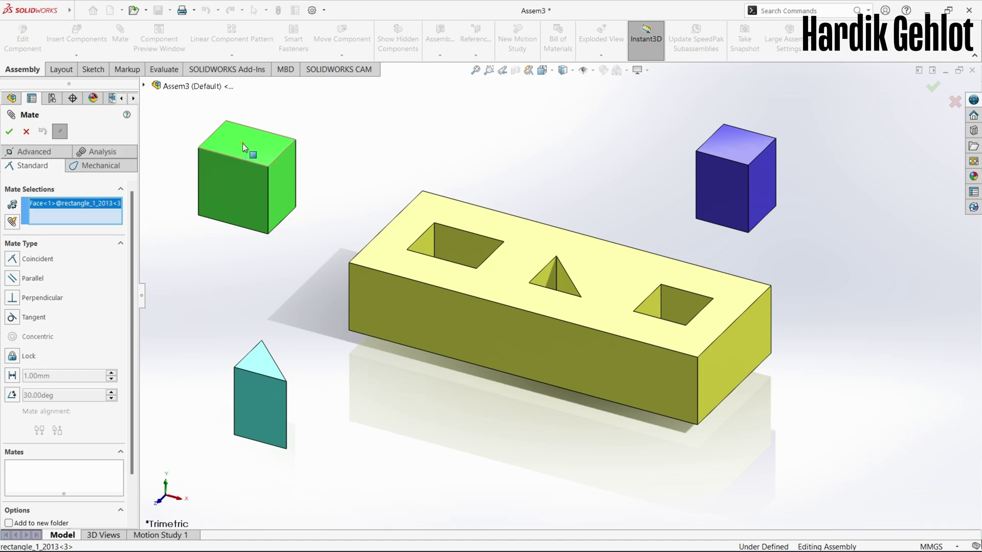
pyautogui.click(418, 235)
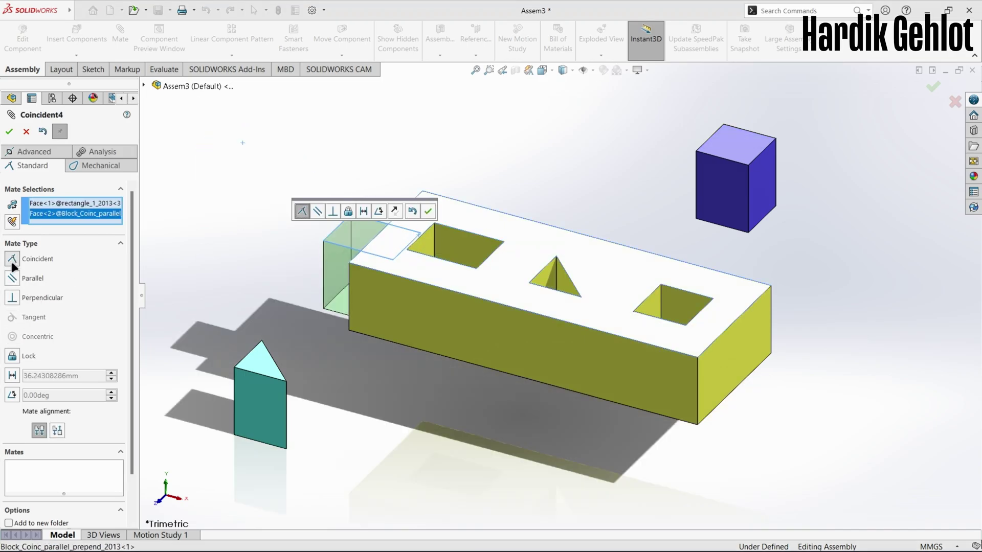
pyautogui.press('Return')
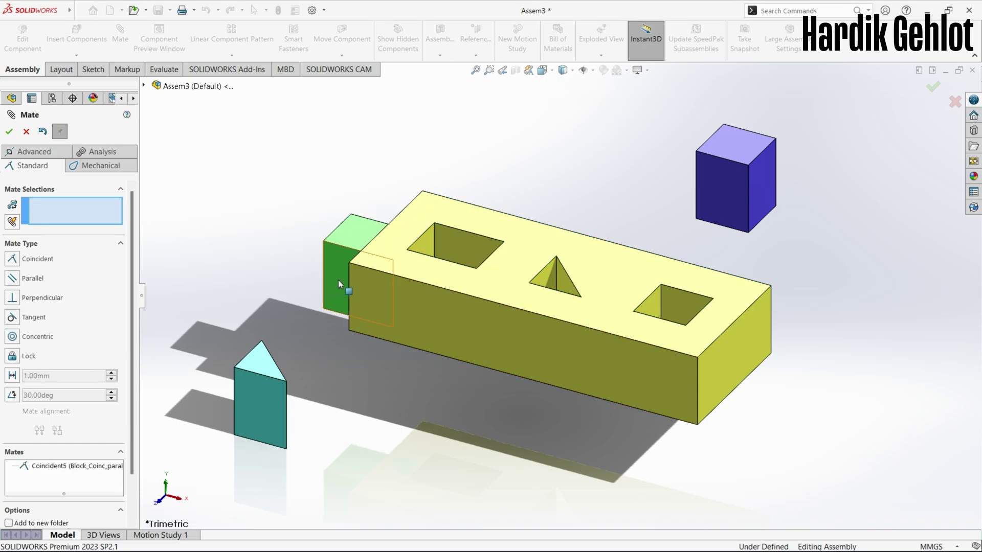
pyautogui.moveTo(338, 276); pyautogui.dragTo(450, 290)
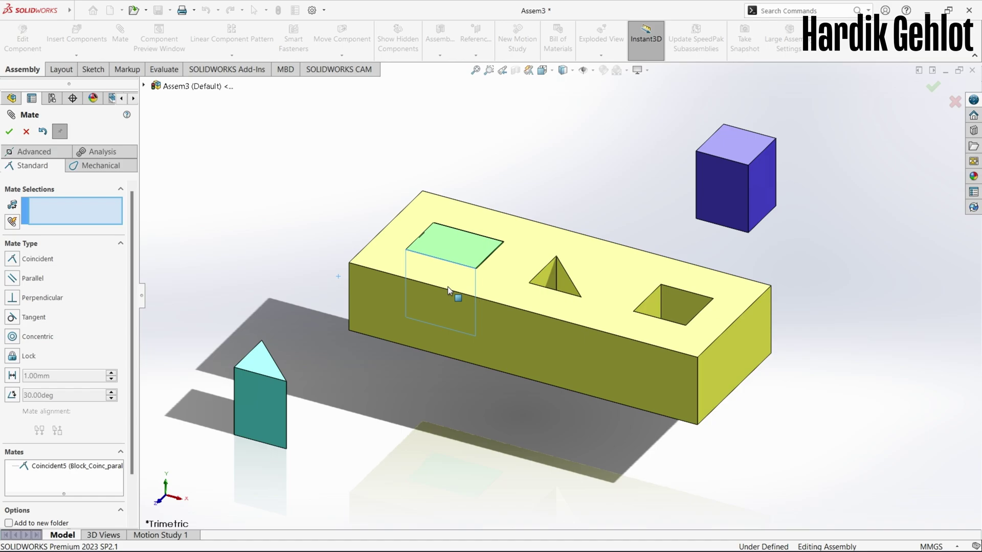
pyautogui.moveTo(448, 291); pyautogui.dragTo(306, 265)
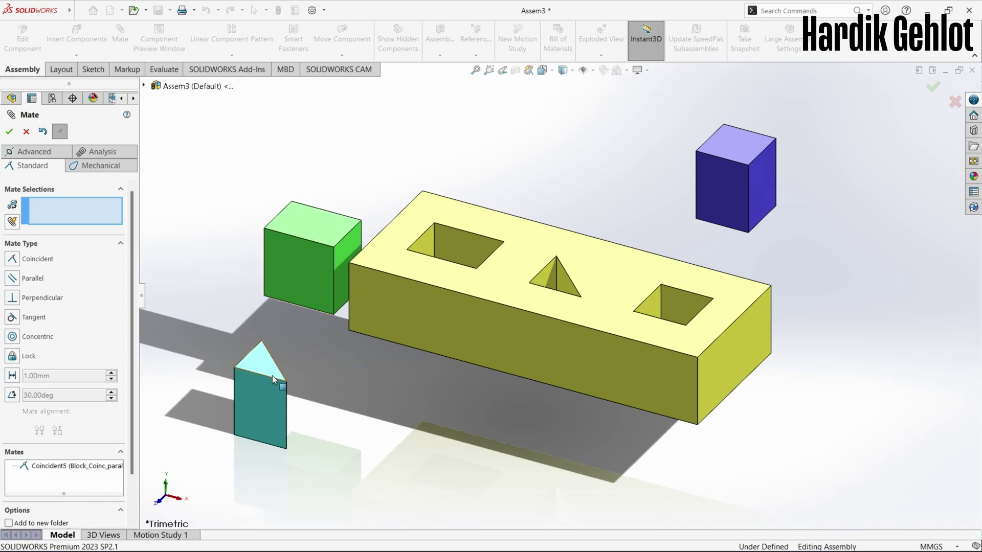
# Seat the green cube in the left square hole with corner-to-corner coincident mates
pyautogui.click(333, 248)
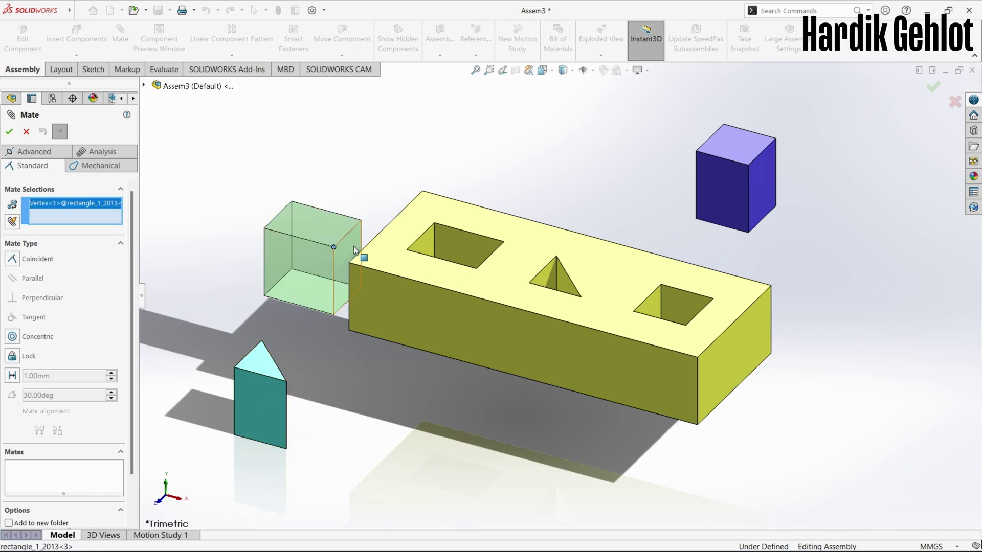
pyautogui.click(476, 269)
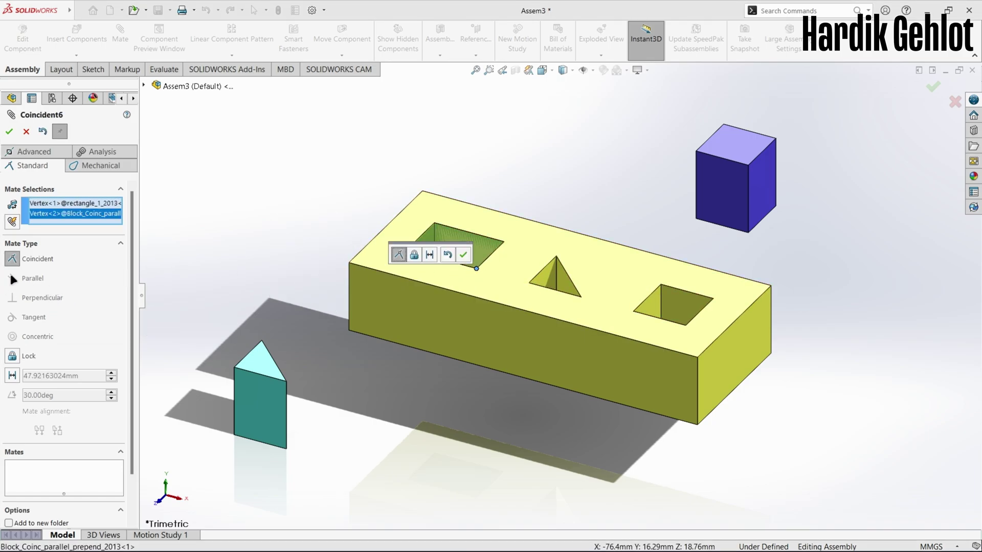
pyautogui.click(9, 132)
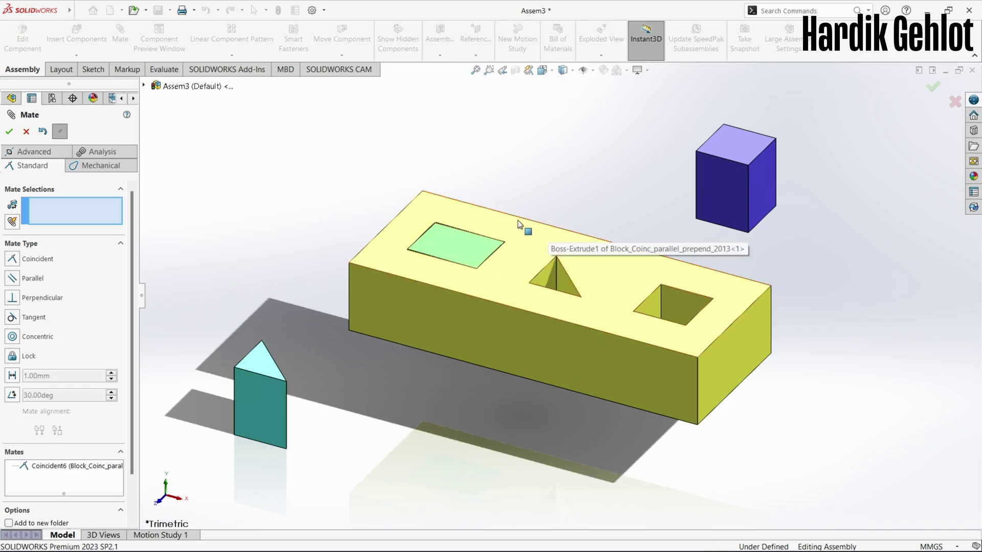
pyautogui.moveTo(496, 243); pyautogui.dragTo(512, 302)
pyautogui.click(451, 282)
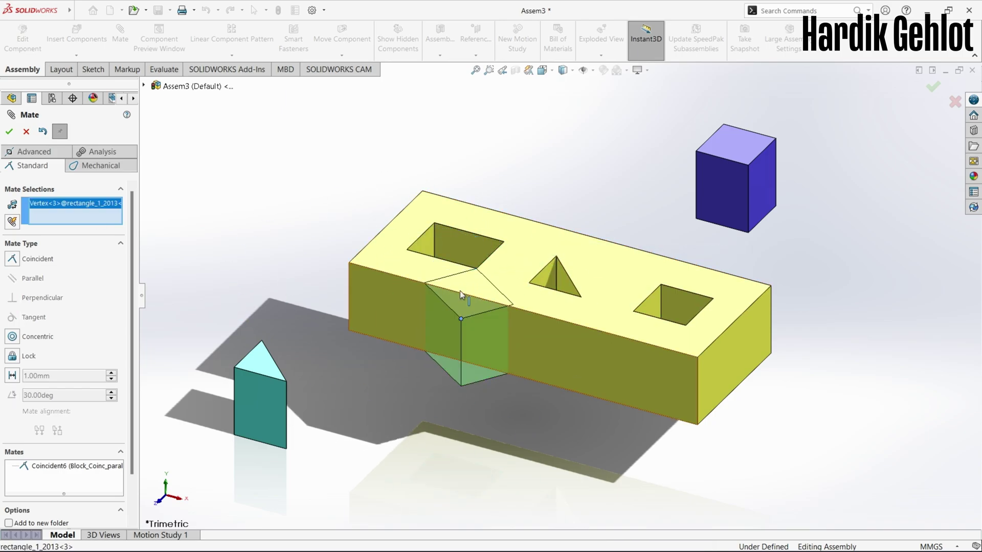
pyautogui.click(434, 223)
pyautogui.press('Return')
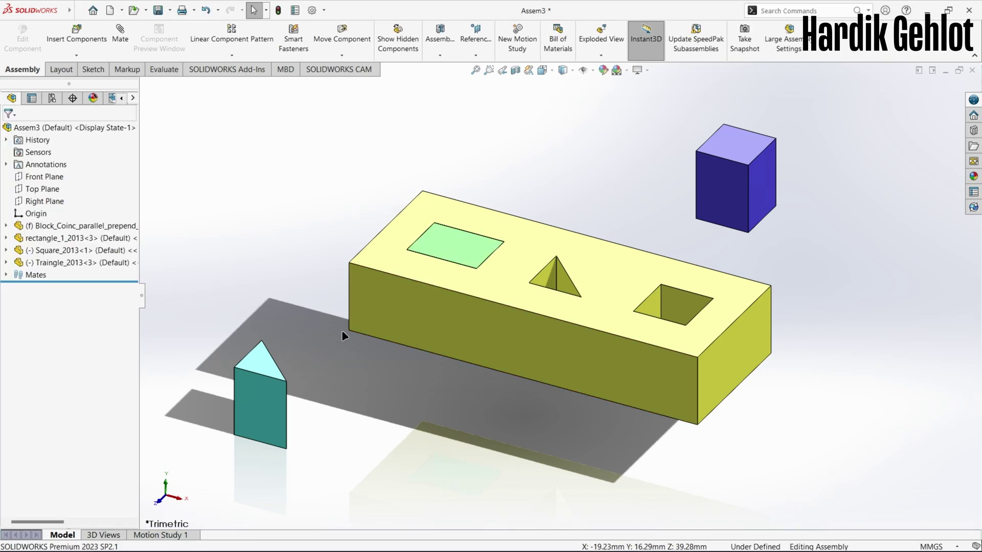
# Move the triangular prism to the upper left and rotate it upright
pyautogui.moveTo(439, 240); pyautogui.dragTo(307, 237)
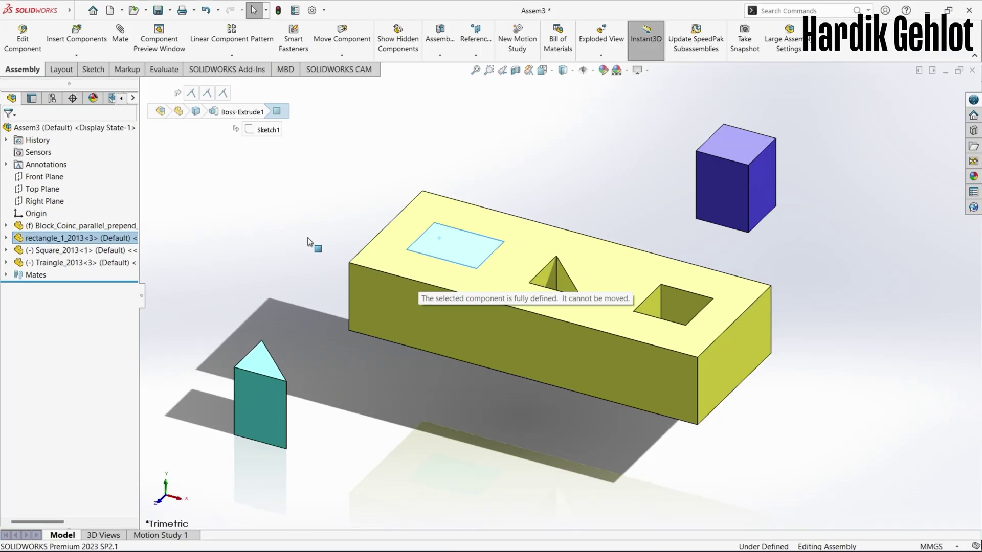
pyautogui.moveTo(308, 238); pyautogui.dragTo(306, 233)
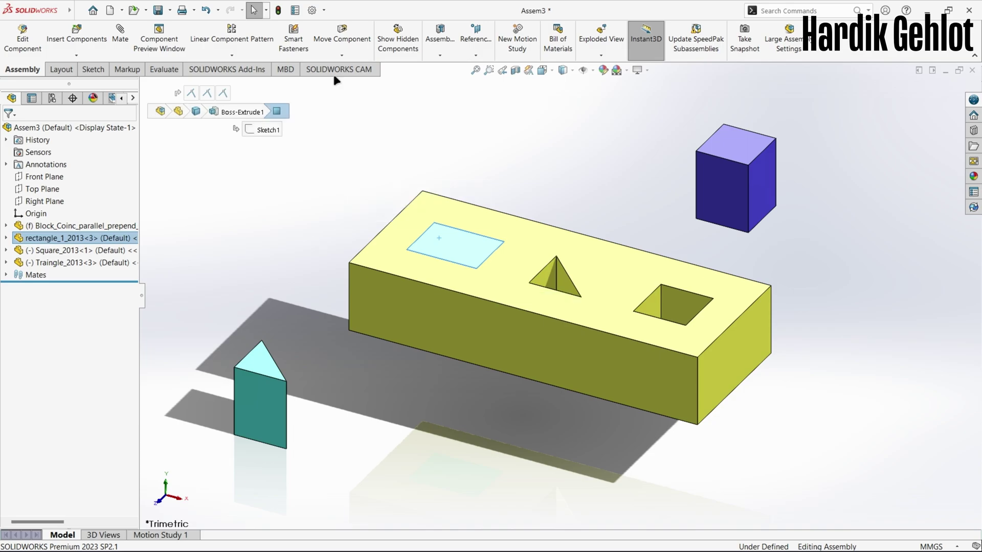
pyautogui.click(342, 41)
pyautogui.moveTo(272, 403); pyautogui.dragTo(312, 210)
pyautogui.click(342, 41)
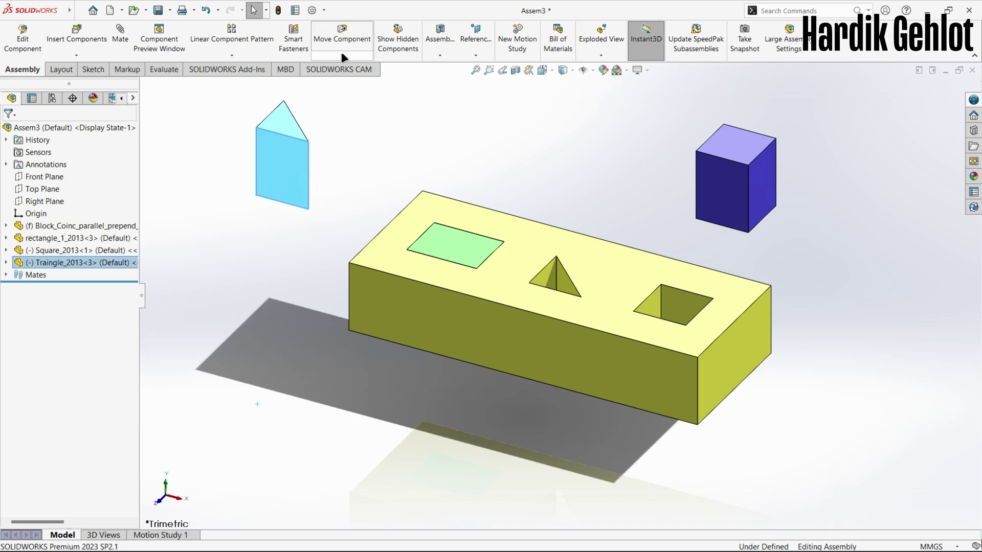
pyautogui.click(341, 56)
pyautogui.click(349, 79)
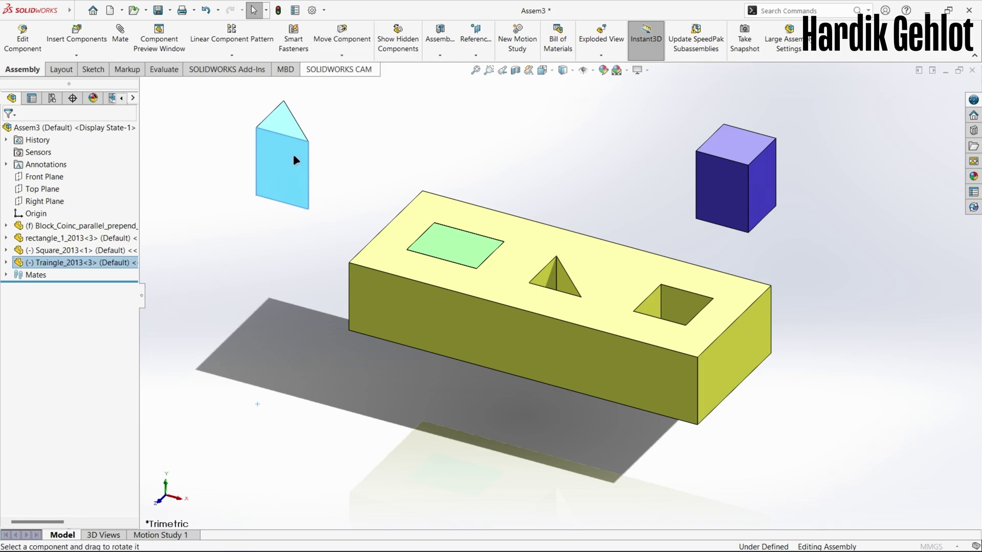
pyautogui.moveTo(284, 156); pyautogui.dragTo(401, 221)
pyautogui.press('Escape')
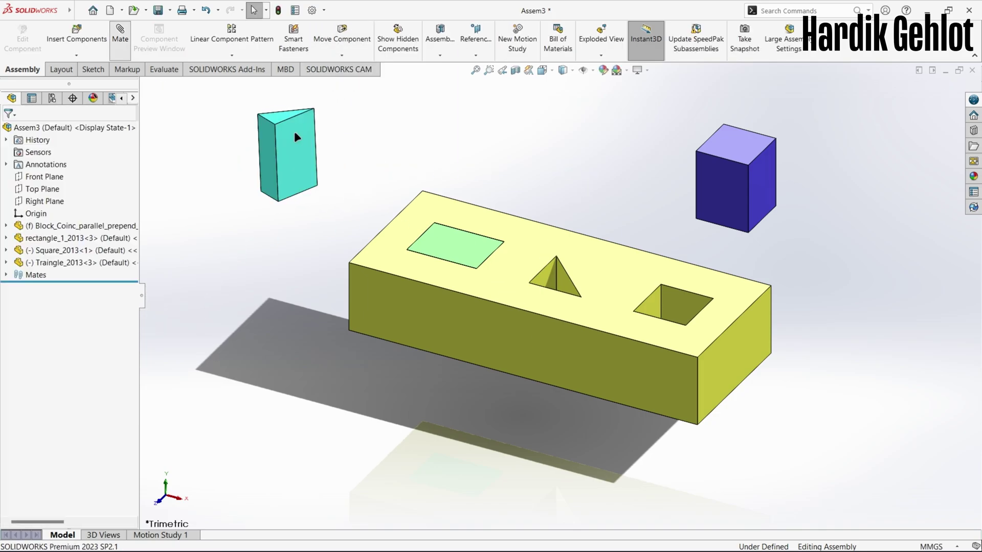
# Mate the prism into the triangle hole and the blue cube into the right square hole
pyautogui.keyDown('alt'); pyautogui.moveTo(283, 64); pyautogui.dragTo(562, 266); pyautogui.keyUp('alt')
pyautogui.click(660, 314)
pyautogui.keyDown('alt'); pyautogui.moveTo(737, 179); pyautogui.dragTo(660, 303); pyautogui.keyUp('alt')
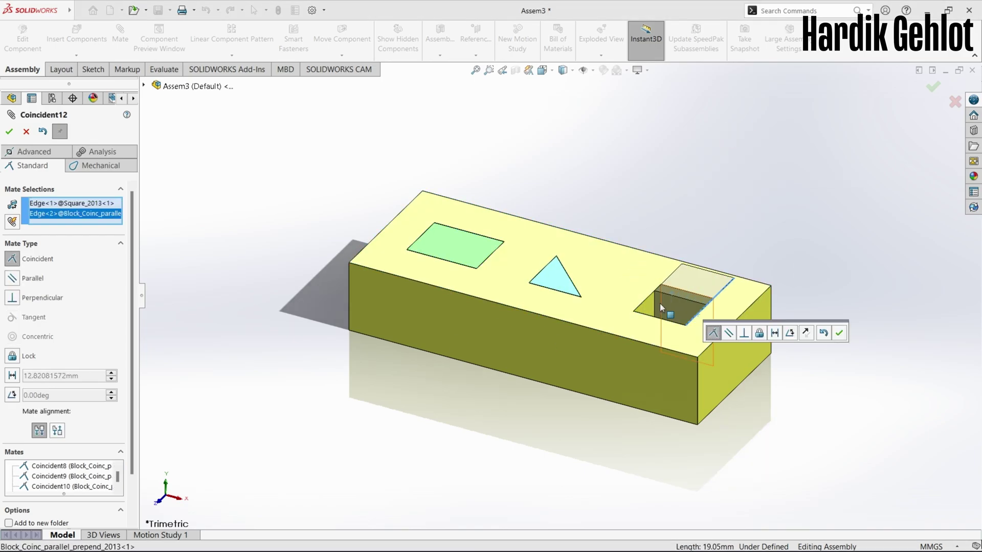
pyautogui.click(839, 331)
pyautogui.press('Escape')
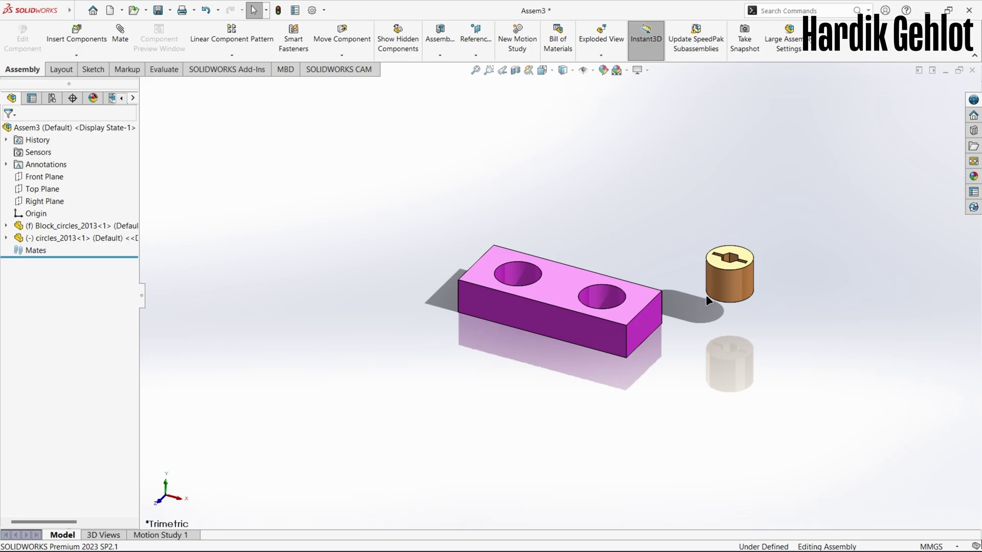
# Paste three more copies of the orange cylinder around the pink block
pyautogui.hotkey('ctrl', 'v')
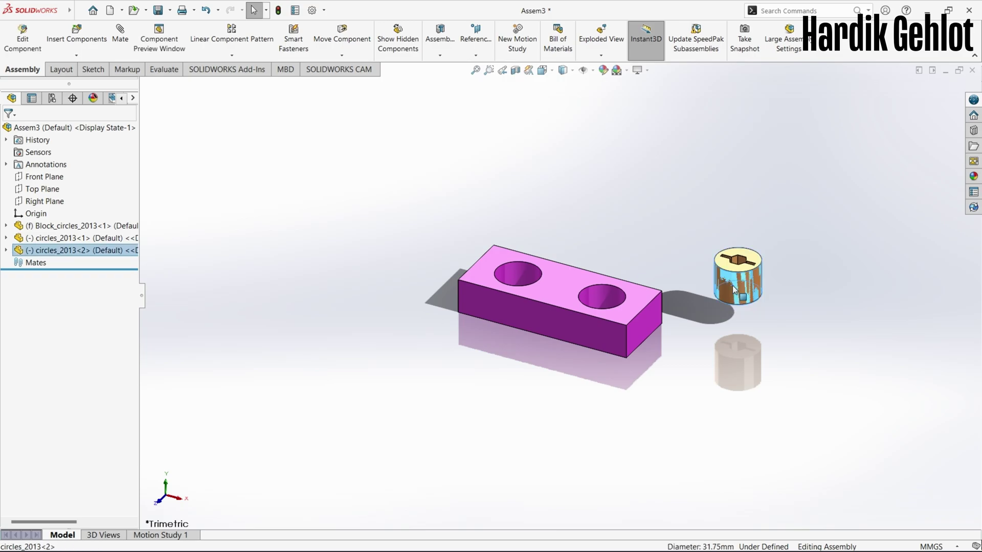
pyautogui.hotkey('ctrl', 'v')
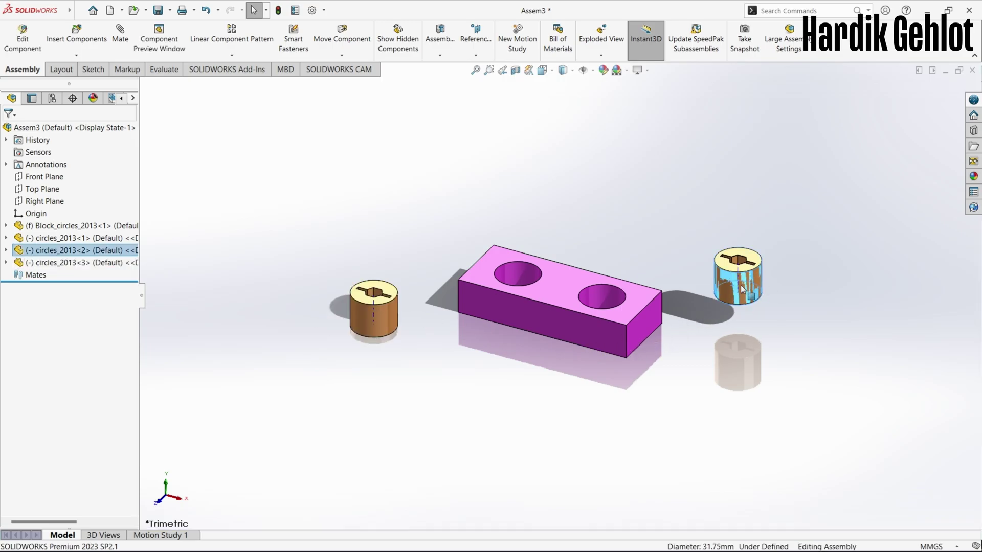
pyautogui.click(367, 310)
pyautogui.hotkey('ctrl', 'v')
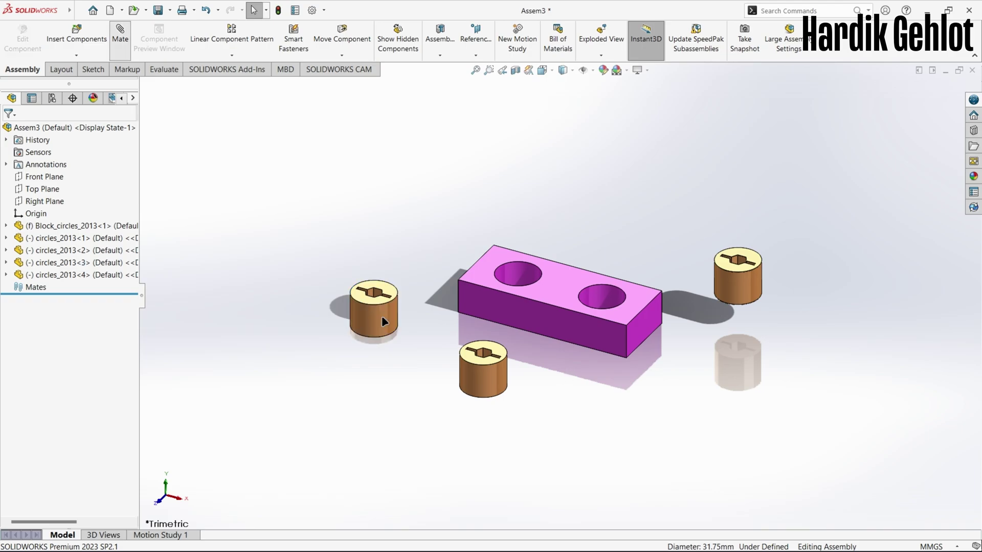
# Seat the left cylinder concentrically in the block's hole and mate it parallel to the front face
pyautogui.keyDown('alt'); pyautogui.moveTo(382, 315); pyautogui.dragTo(521, 271); pyautogui.keyUp('alt')
pyautogui.click(757, 268)
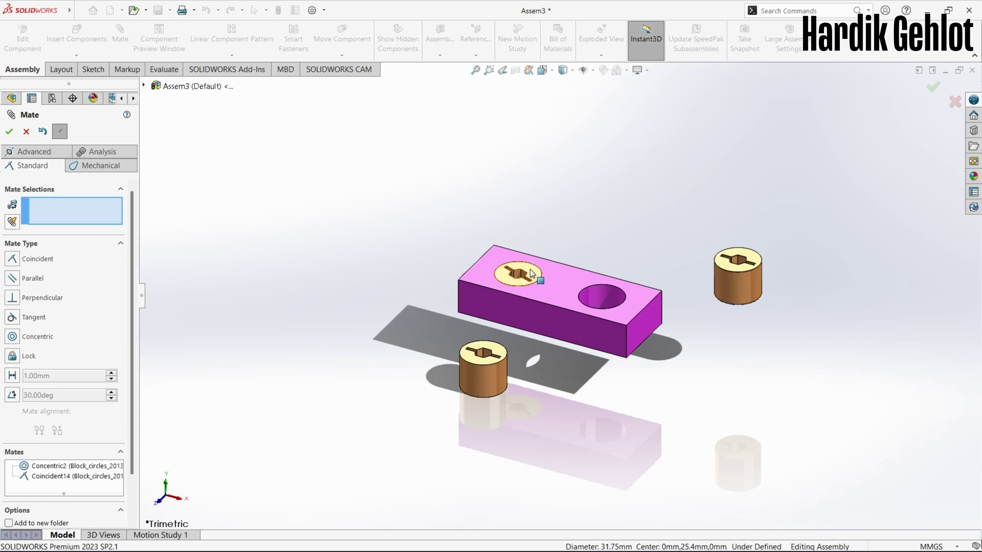
pyautogui.moveTo(513, 411); pyautogui.dragTo(505, 449)
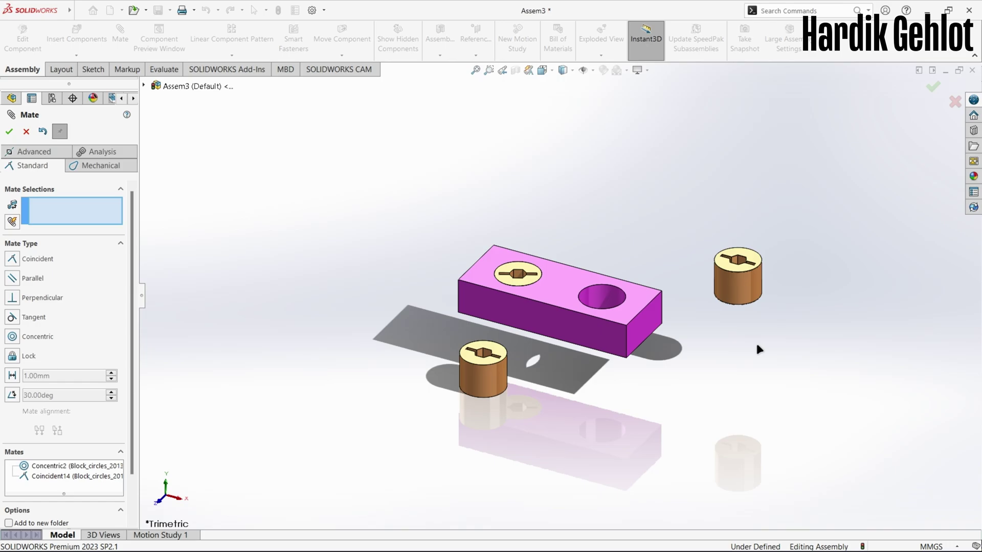
pyautogui.click(525, 279)
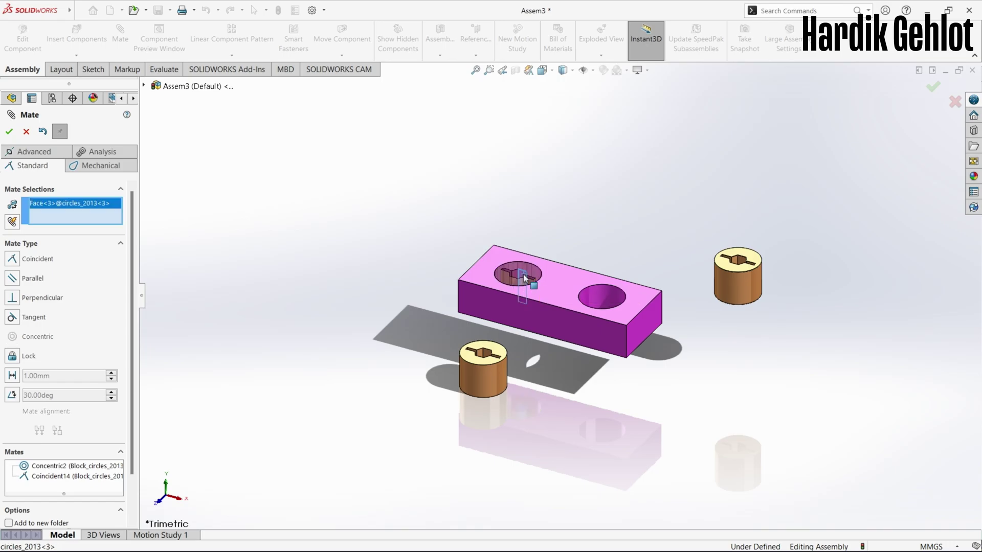
pyautogui.click(483, 302)
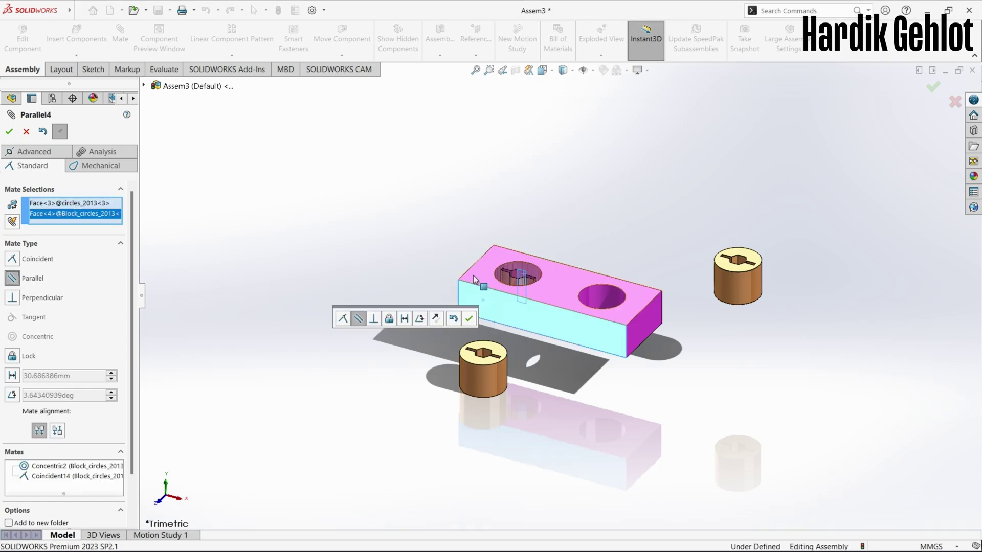
pyautogui.click(469, 318)
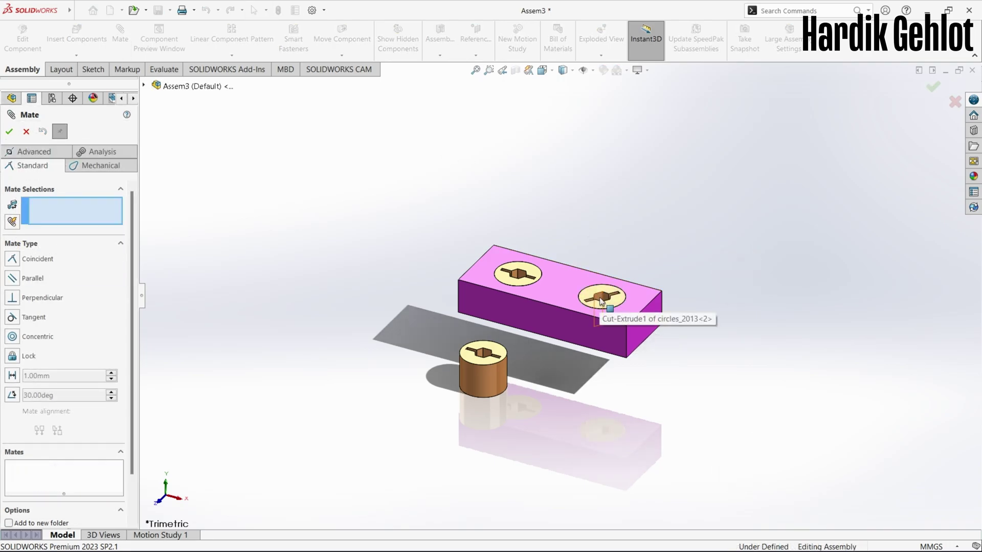
# Mate the other cylinder parallel to the block's end face, then tangent on the block's far side
pyautogui.click(601, 301)
pyautogui.click(652, 322)
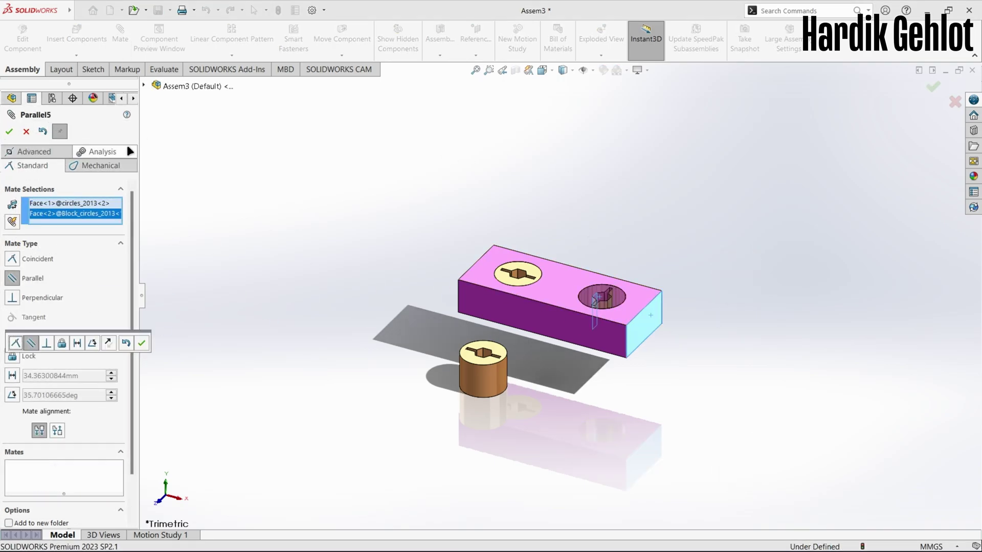
pyautogui.click(9, 131)
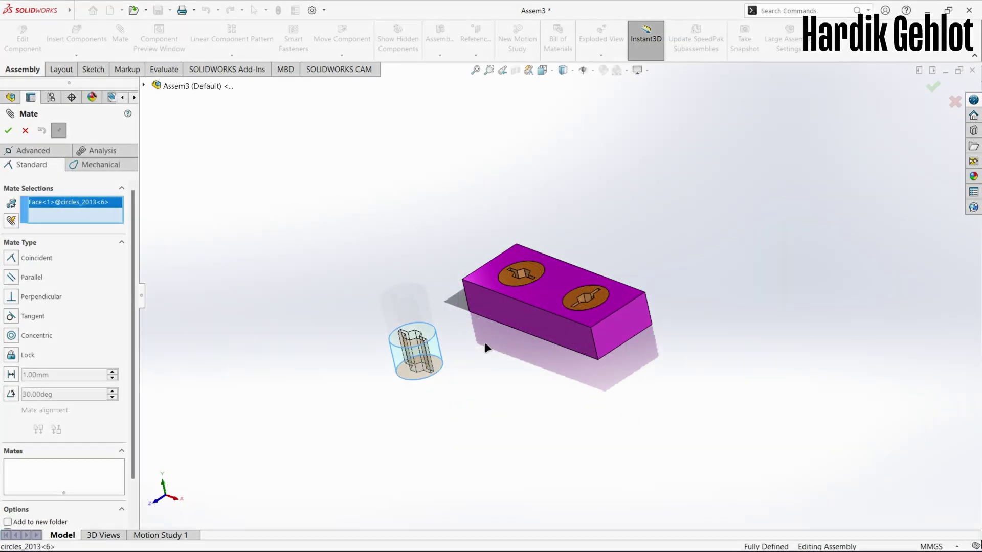
pyautogui.click(486, 327)
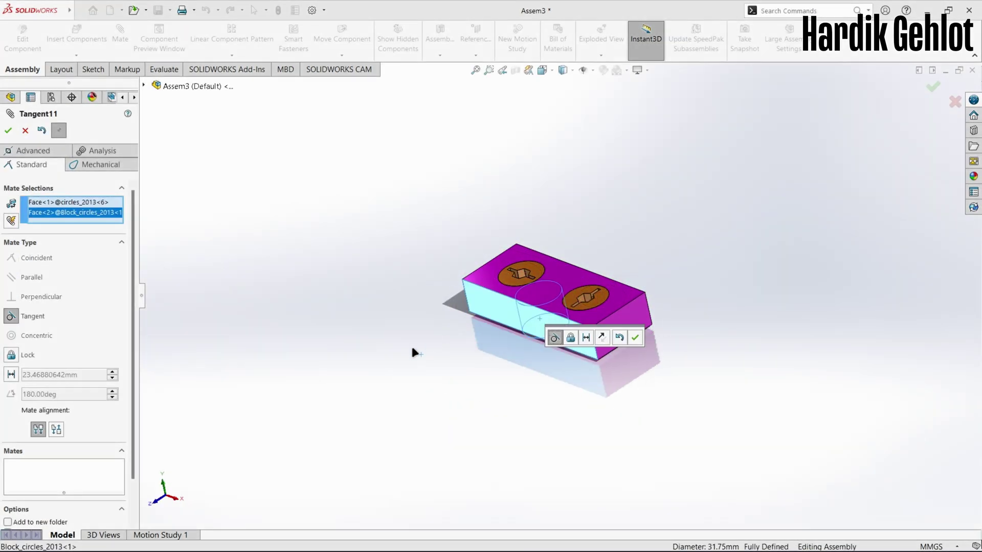
pyautogui.click(56, 429)
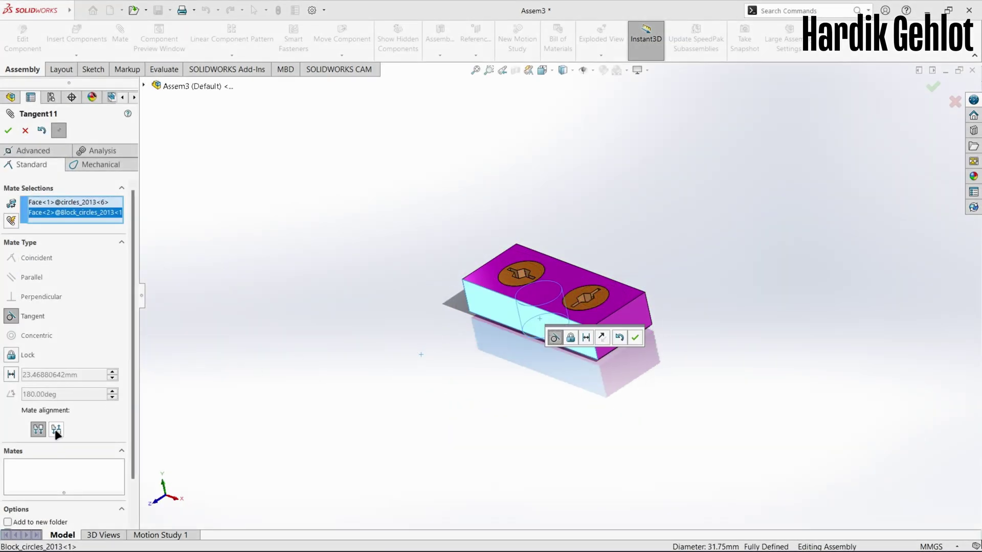
pyautogui.click(630, 338)
# Make the cylinder's top flush with the block's top and slide it around to test
pyautogui.click(537, 296)
pyautogui.click(487, 305)
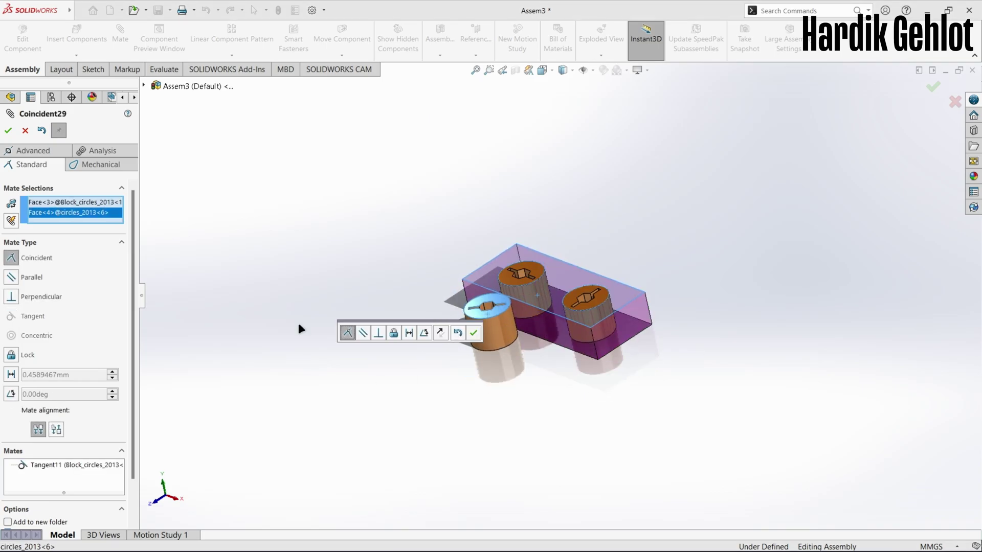
pyautogui.click(474, 333)
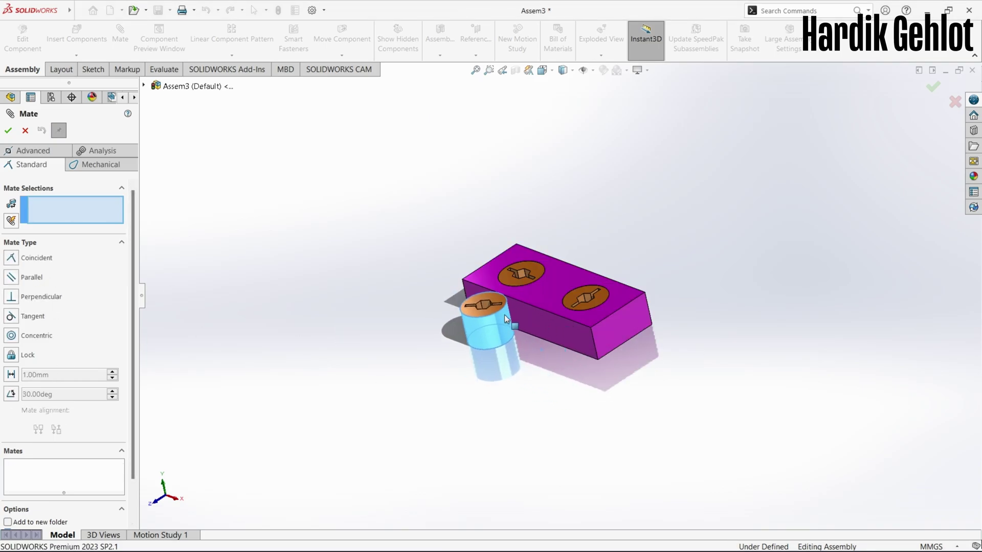
pyautogui.moveTo(504, 318); pyautogui.dragTo(546, 319)
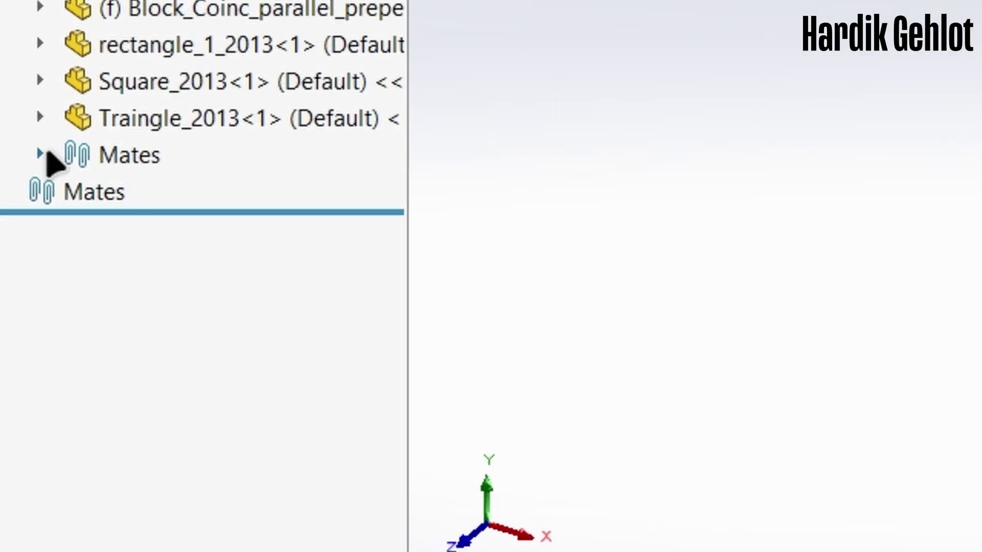
# Delete the Perpendicular1 mate from the assembly's Mates folder
pyautogui.click(40, 154)
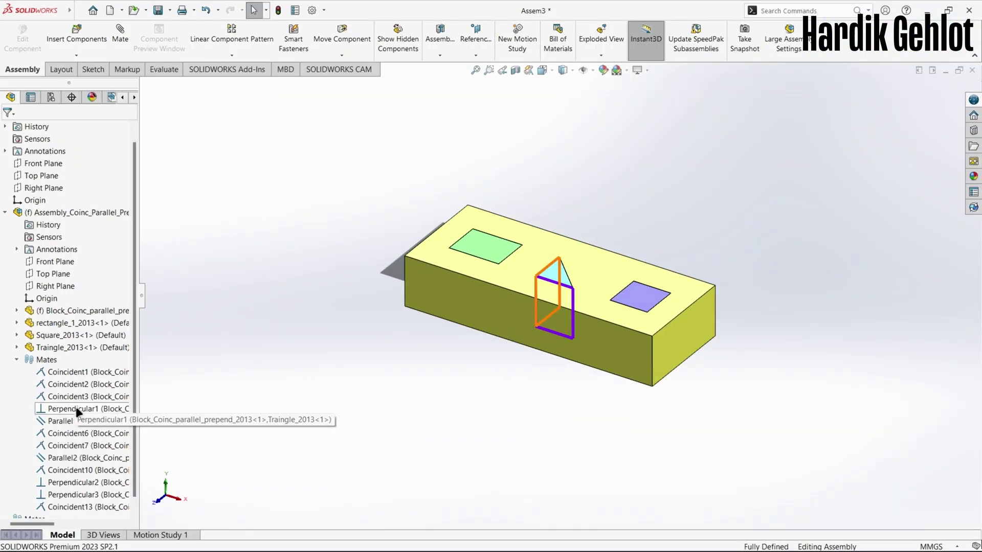
pyautogui.click(77, 409)
pyautogui.press('Delete')
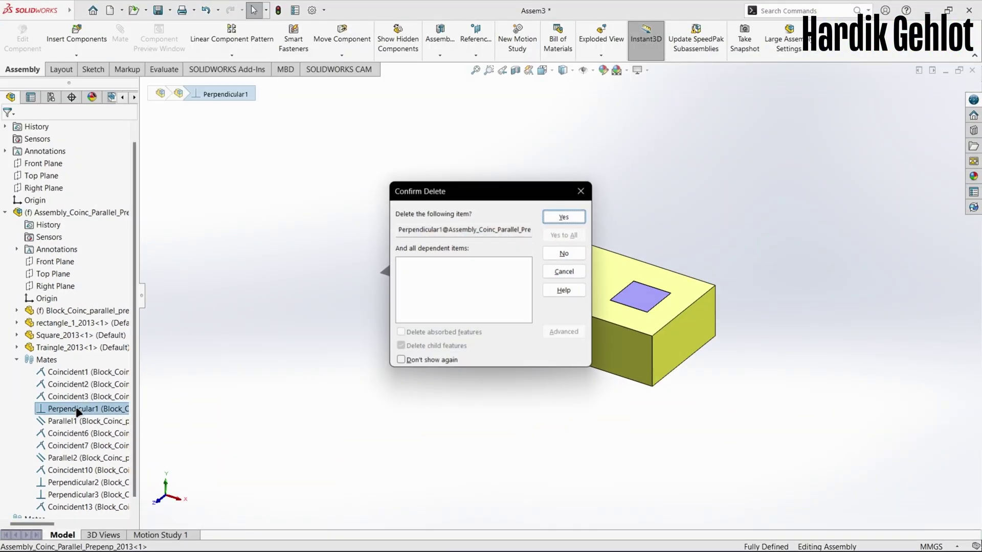
pyautogui.press('Return')
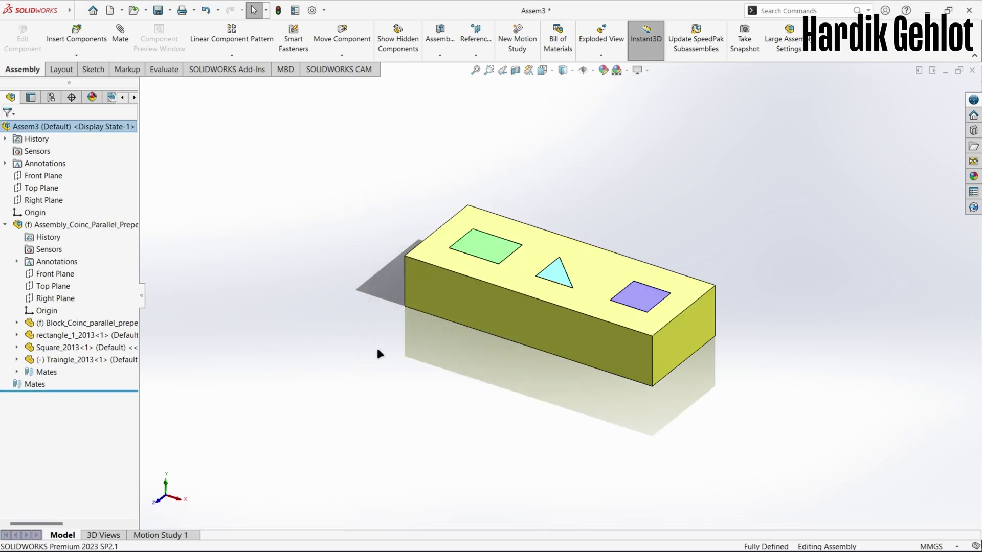
# Delete the triangle's Coincident7 mate, found through View Mates
pyautogui.rightClick(553, 275)
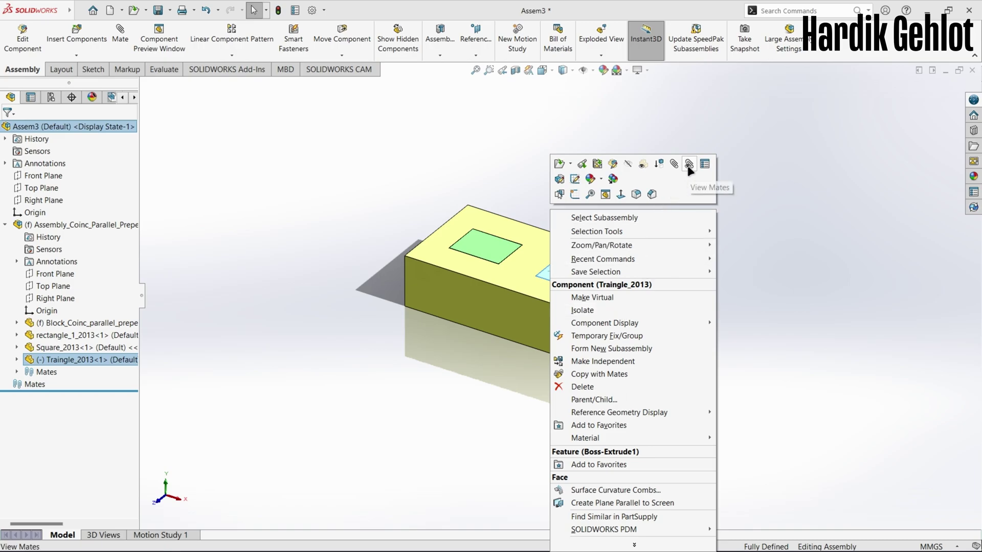
pyautogui.click(689, 164)
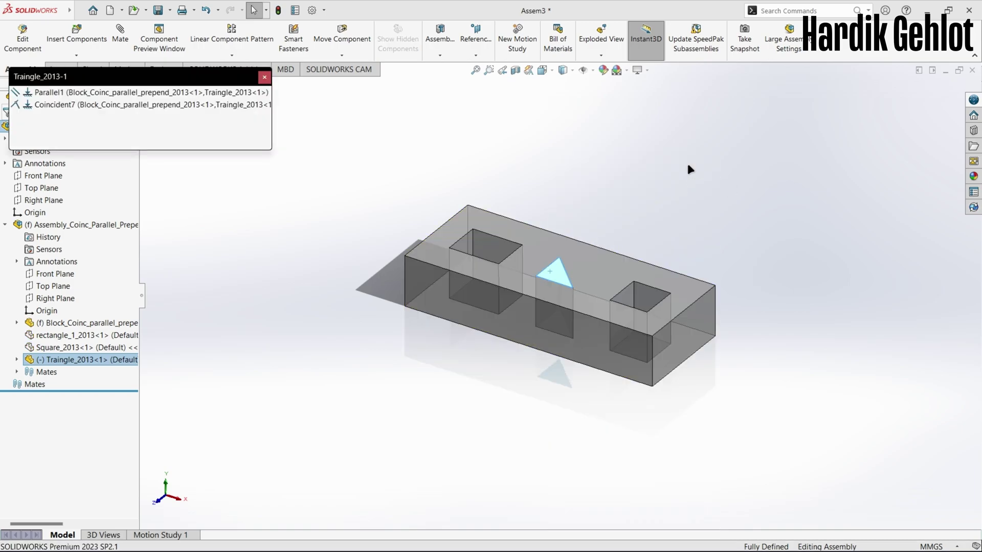
pyautogui.click(49, 105)
pyautogui.press('Delete')
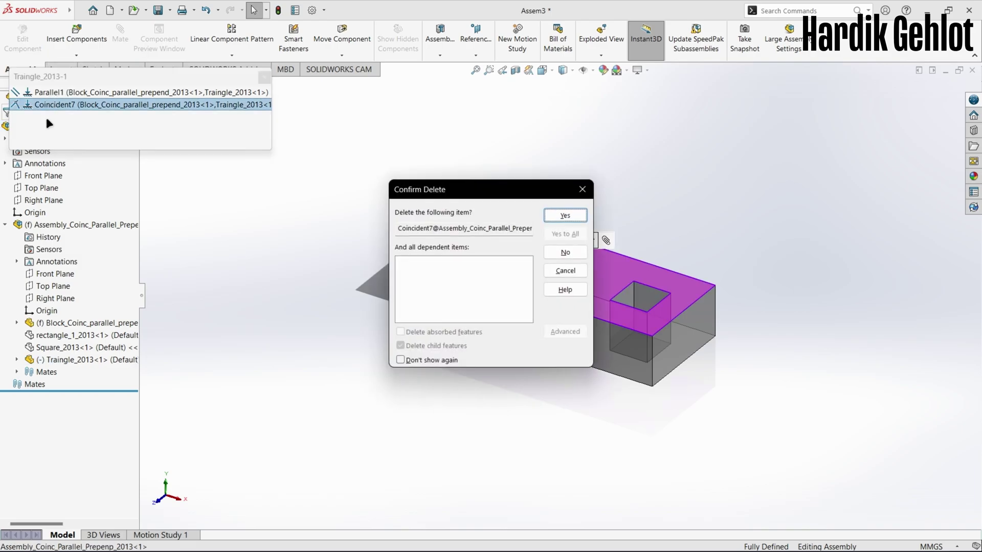
pyautogui.press('Return')
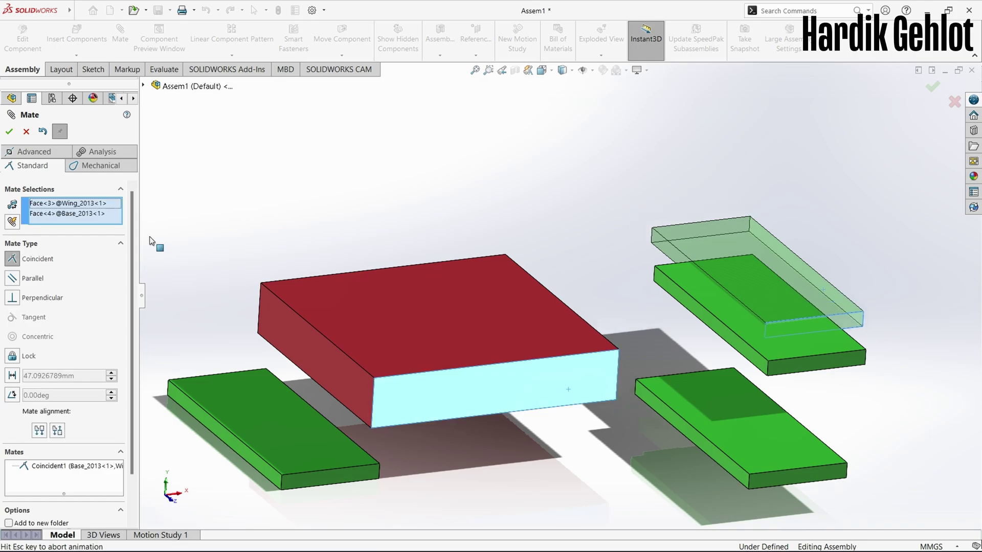
# Hinge the wing to the base edge with coincident mates and swing it up
pyautogui.click(139, 223)
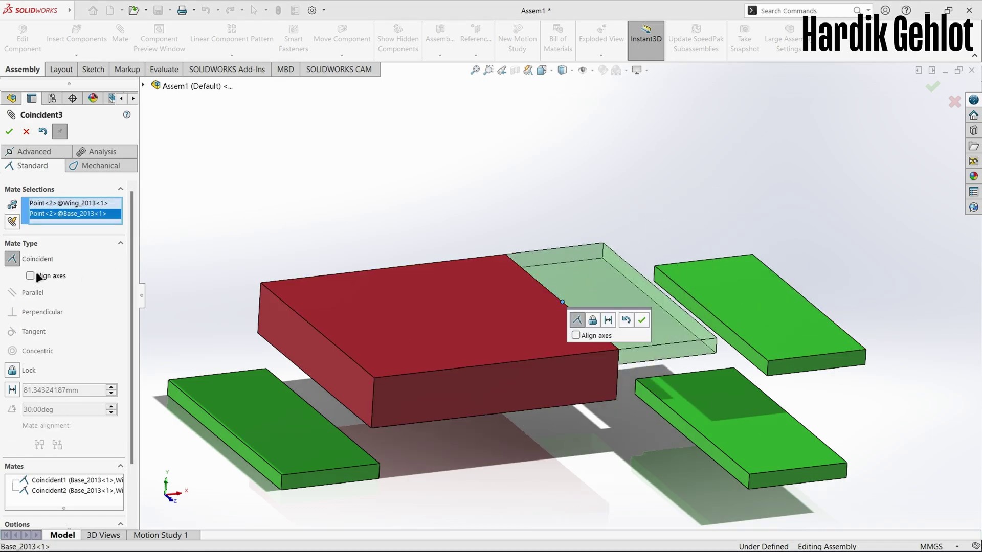
pyautogui.click(638, 320)
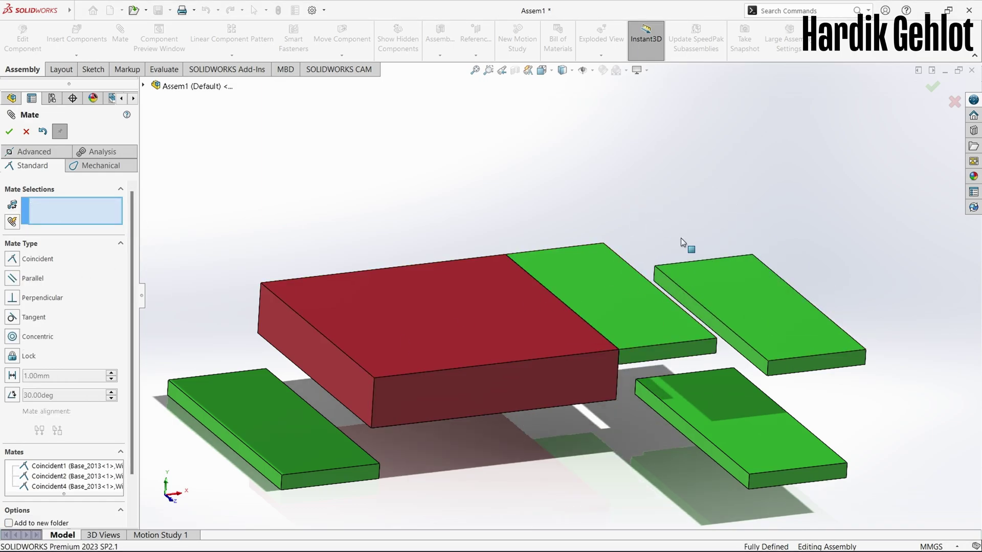
pyautogui.moveTo(602, 289); pyautogui.dragTo(632, 259)
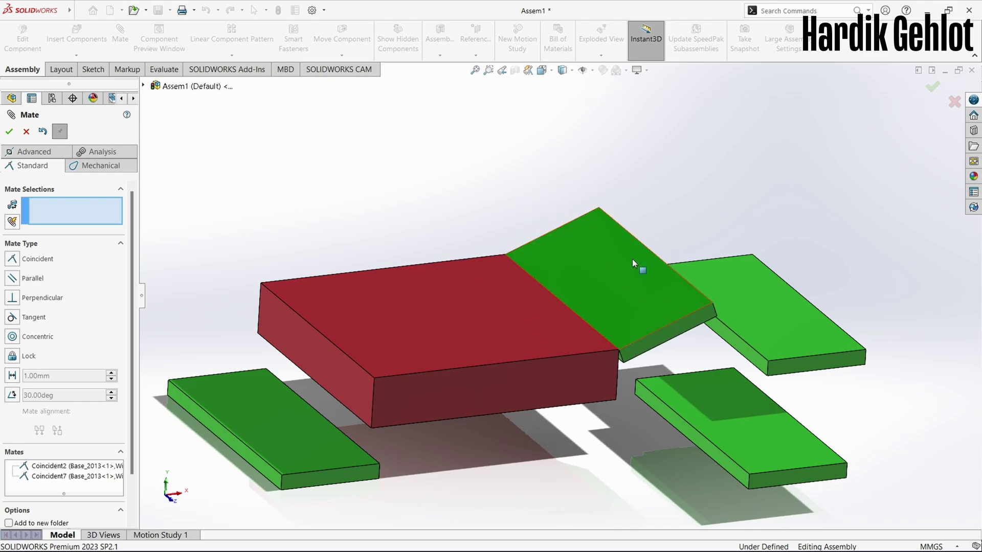
# Set a 130° angle mate between the base's and wing's top faces
pyautogui.click(484, 324)
pyautogui.click(593, 275)
pyautogui.click(47, 395)
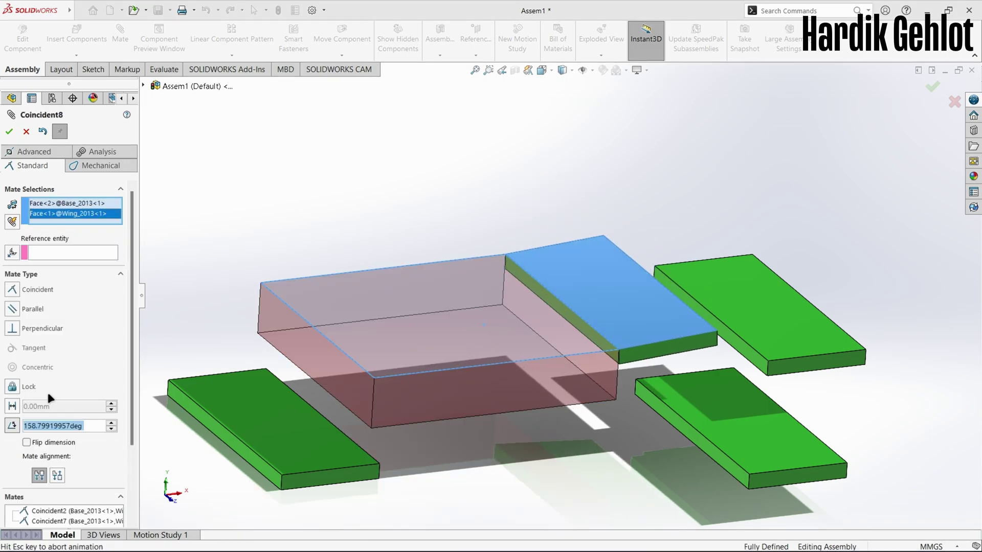
pyautogui.write('13')
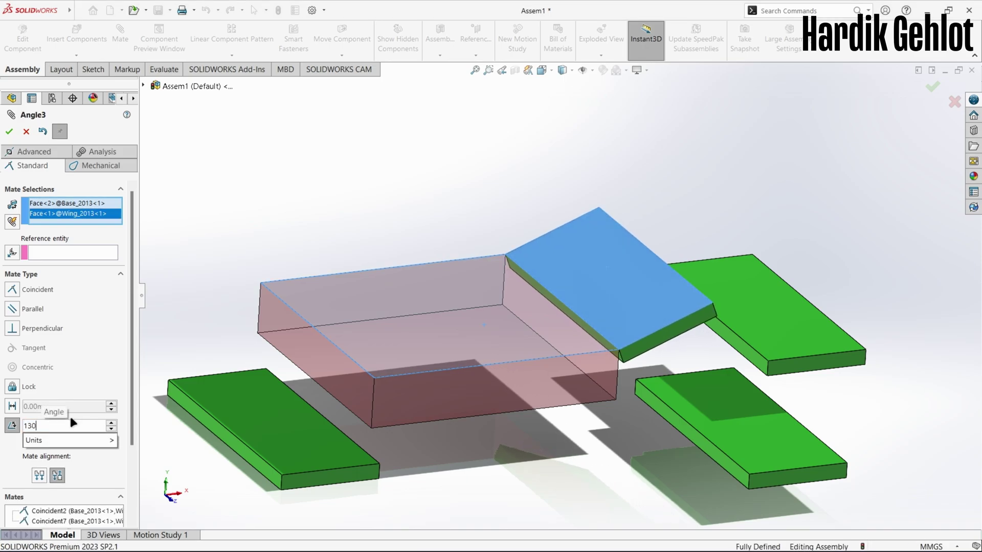
pyautogui.write('0')
pyautogui.press('Return')
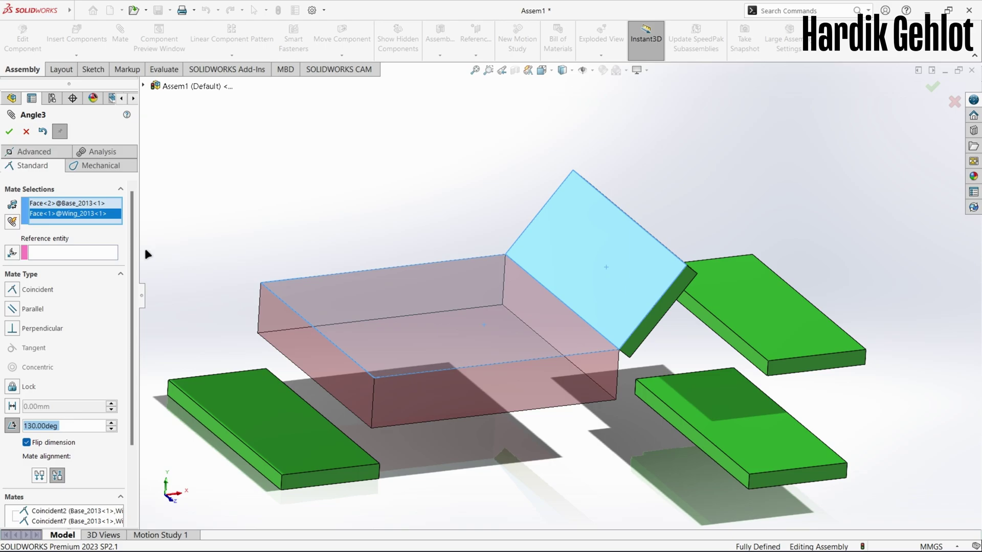
# Hinge the second wing to the base with a coincident mate and a 130° angle mate
pyautogui.click(9, 132)
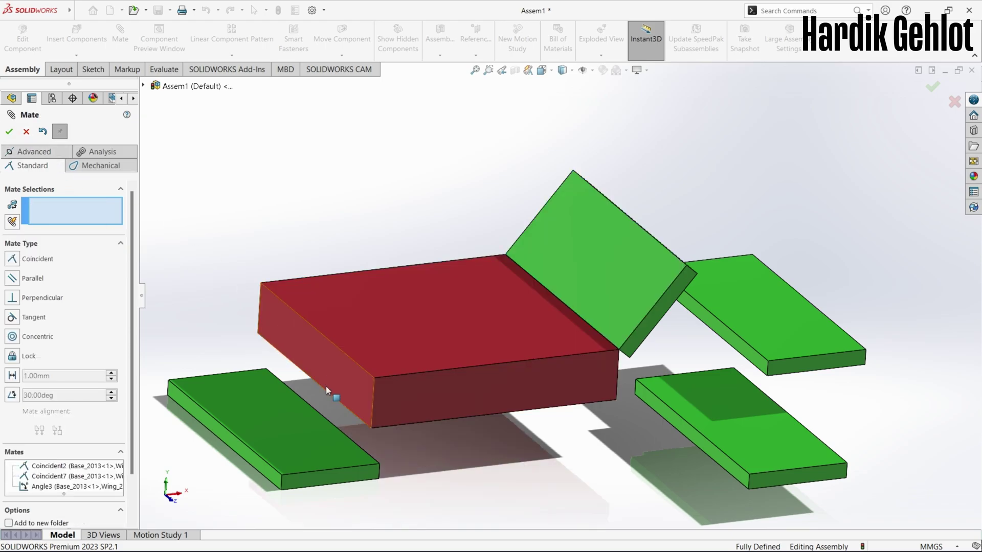
pyautogui.click(391, 425)
pyautogui.click(379, 409)
pyautogui.click(236, 365)
pyautogui.click(158, 409)
pyautogui.click(358, 307)
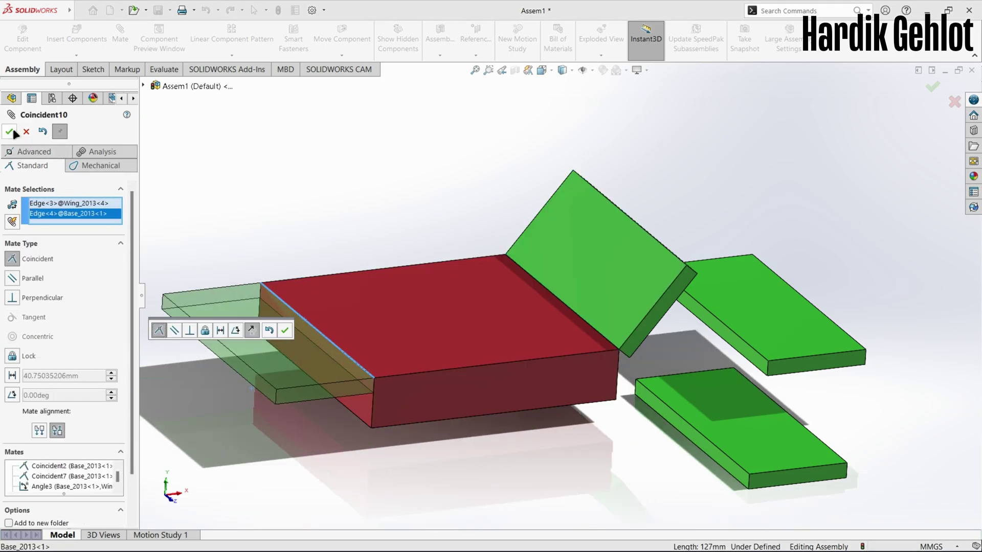
pyautogui.click(234, 329)
pyautogui.press('Return')
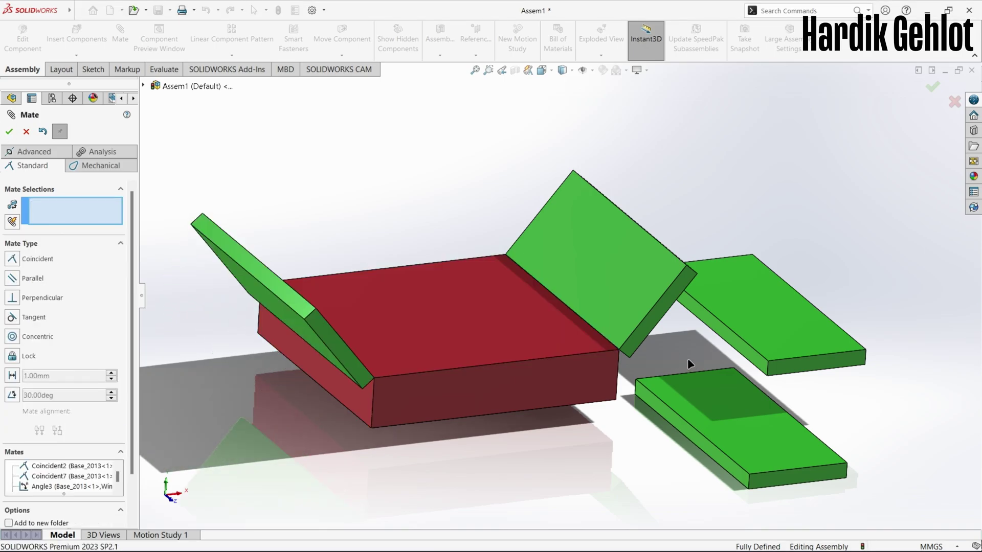
# Mate the third wing's edge to the base's front top edge, standing it upright
pyautogui.click(727, 463)
pyautogui.click(467, 369)
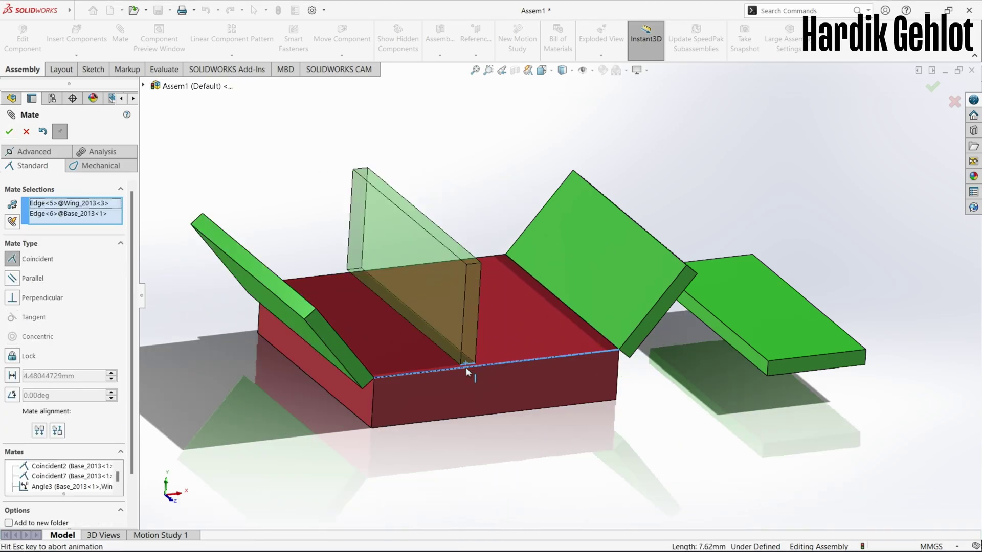
pyautogui.press('Return')
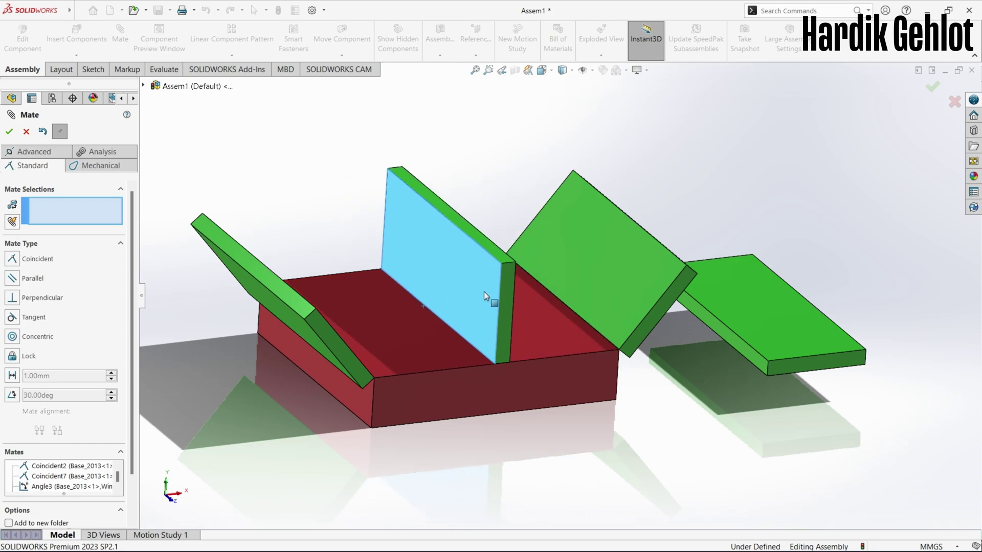
pyautogui.moveTo(484, 292); pyautogui.dragTo(490, 284)
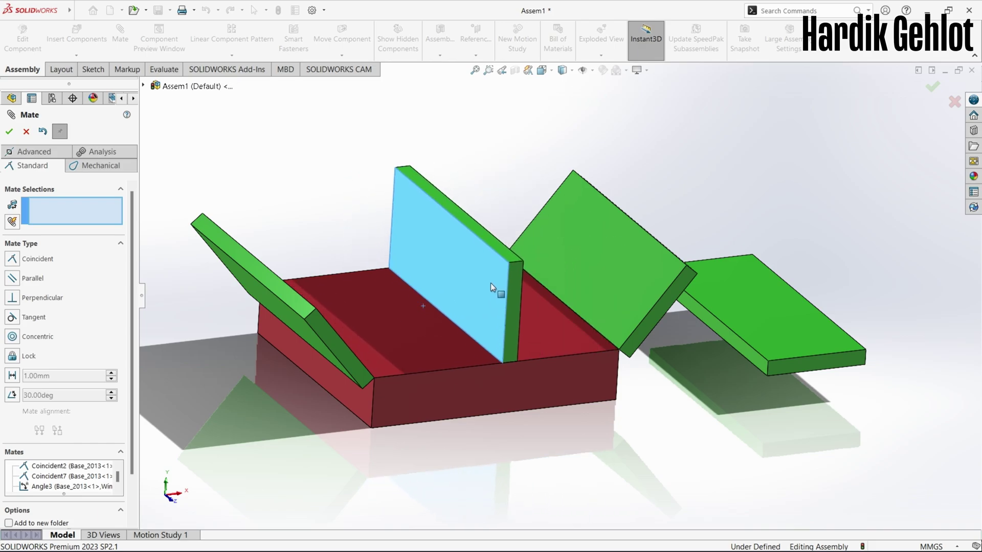
pyautogui.moveTo(490, 284); pyautogui.dragTo(588, 296, button='middle')
# Add a 43.265 mm distance mate between the upright wing and a base edge
pyautogui.click(466, 270)
pyautogui.click(586, 296)
pyautogui.click(12, 375)
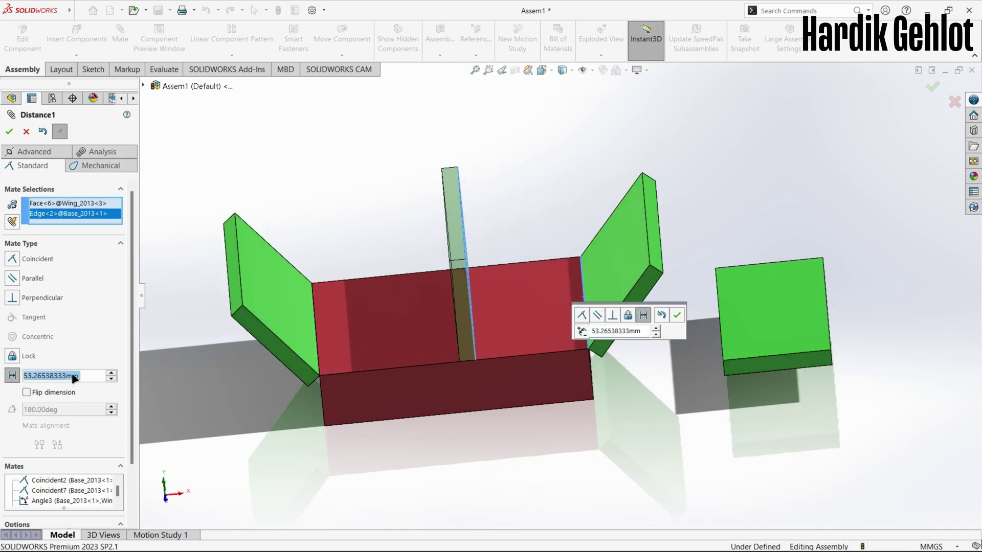
pyautogui.click(111, 379)
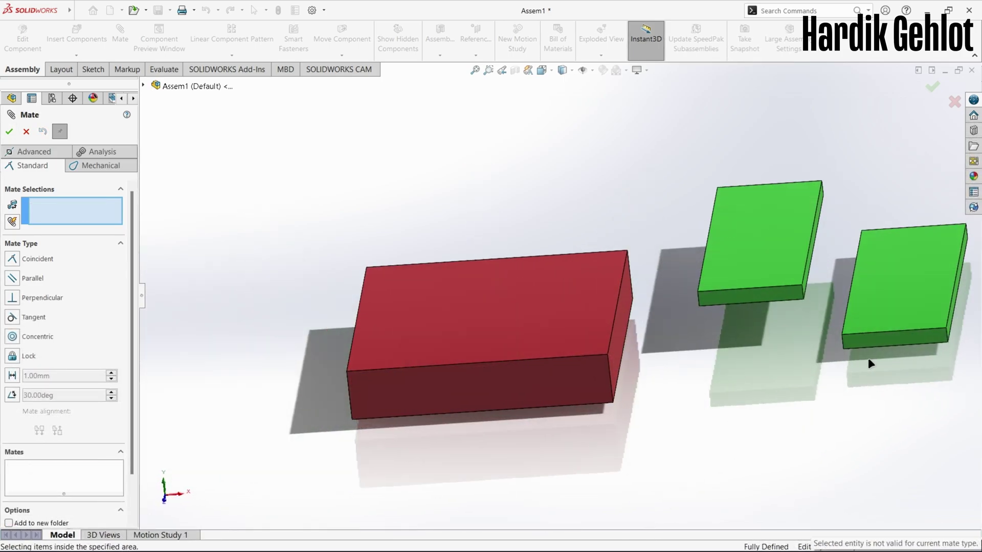
# Lock the two wing plates together and drag them left as one unit
pyautogui.click(859, 308)
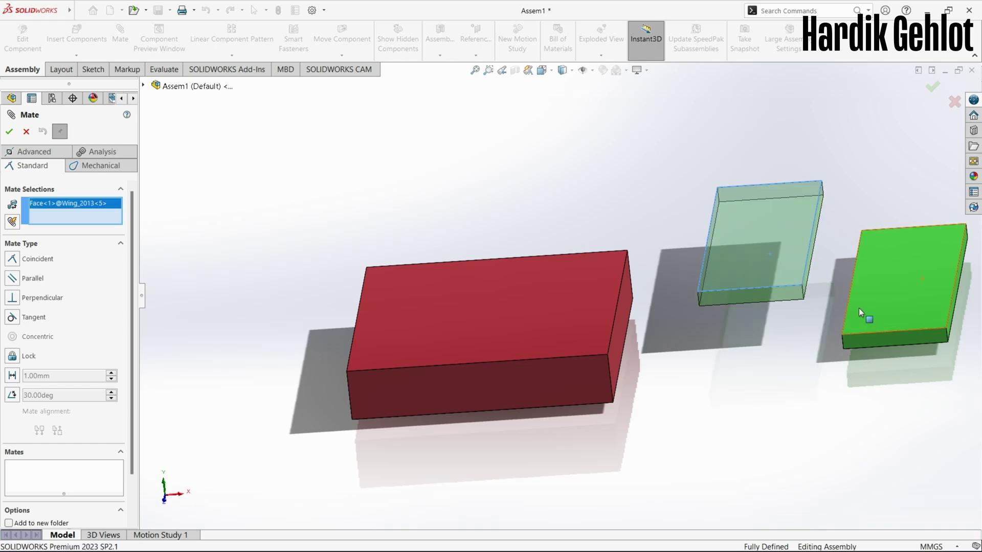
pyautogui.click(782, 291)
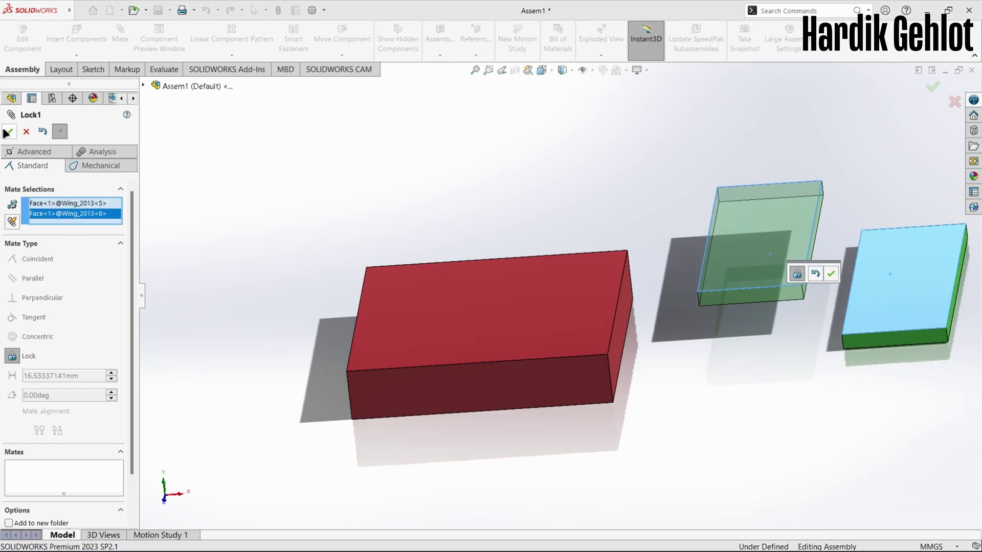
pyautogui.click(9, 131)
pyautogui.moveTo(778, 246); pyautogui.dragTo(712, 190)
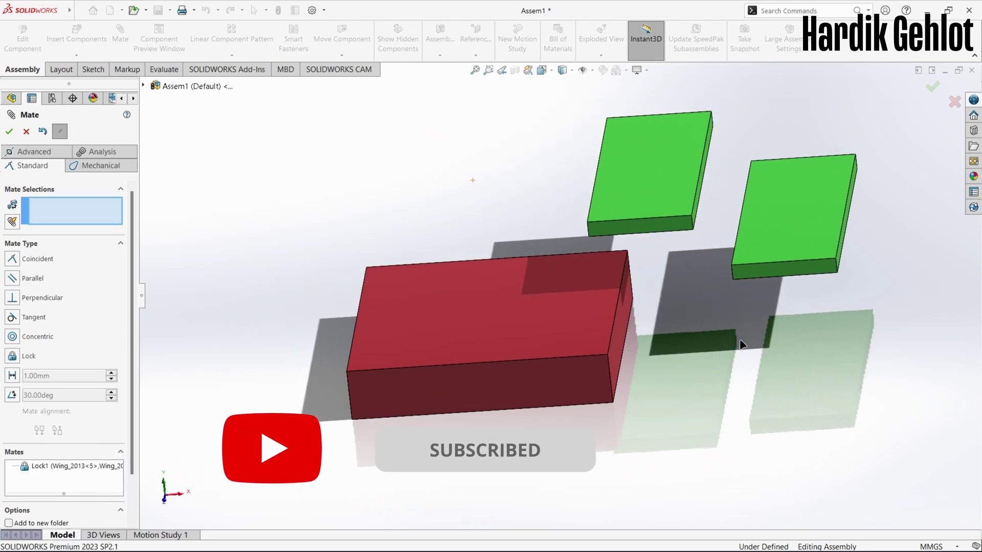
# Close the mate tool and switch to Rotate Component to turn the locked wings
pyautogui.click(9, 132)
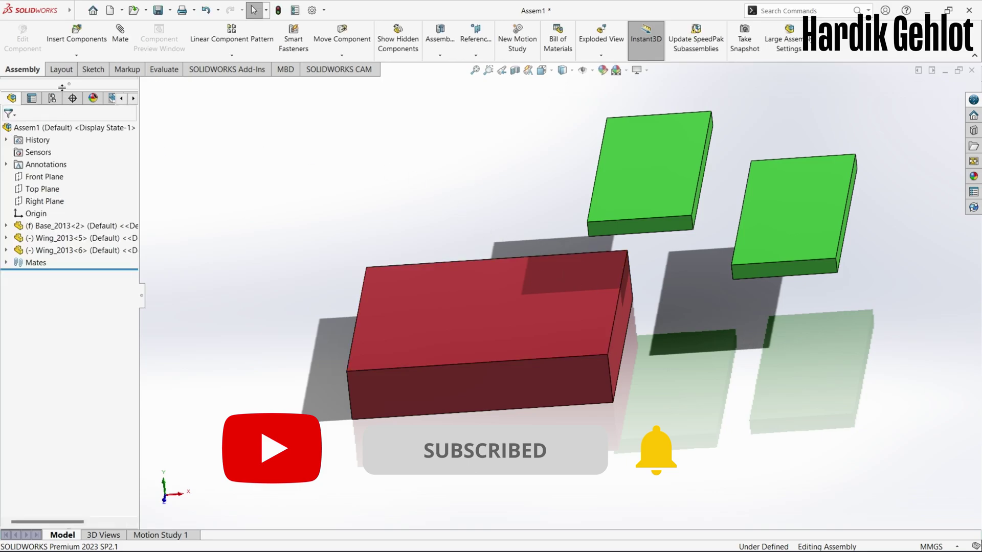
pyautogui.click(340, 55)
pyautogui.click(351, 80)
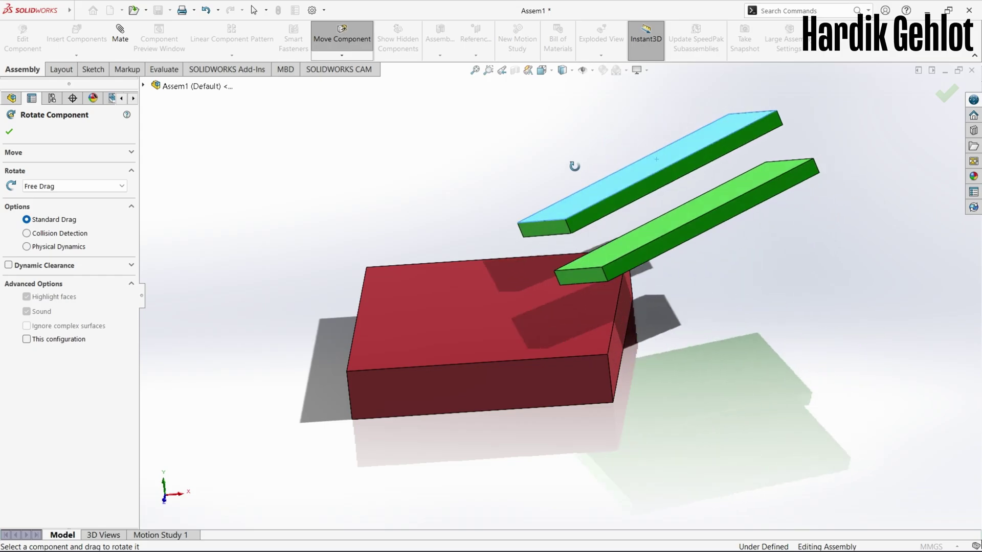